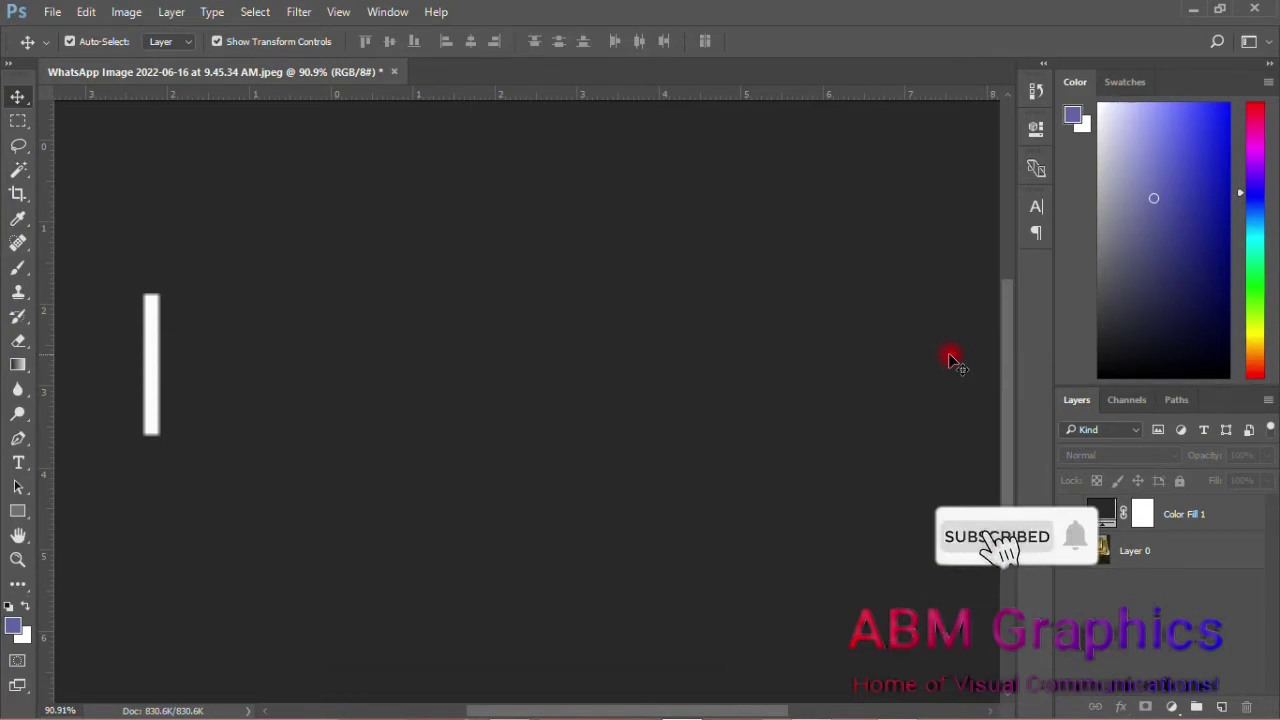
Undo the last action and browse the Edit and File menus without running anything
key(ctrl+z)
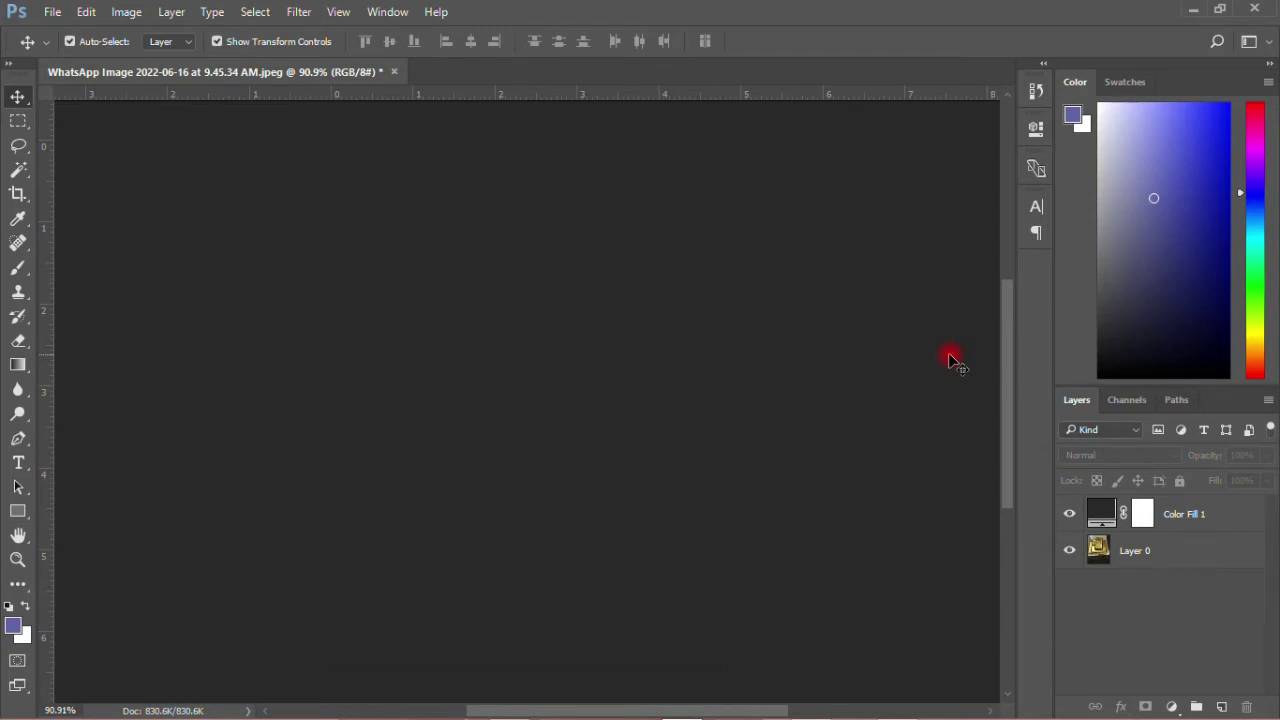
click(86, 12)
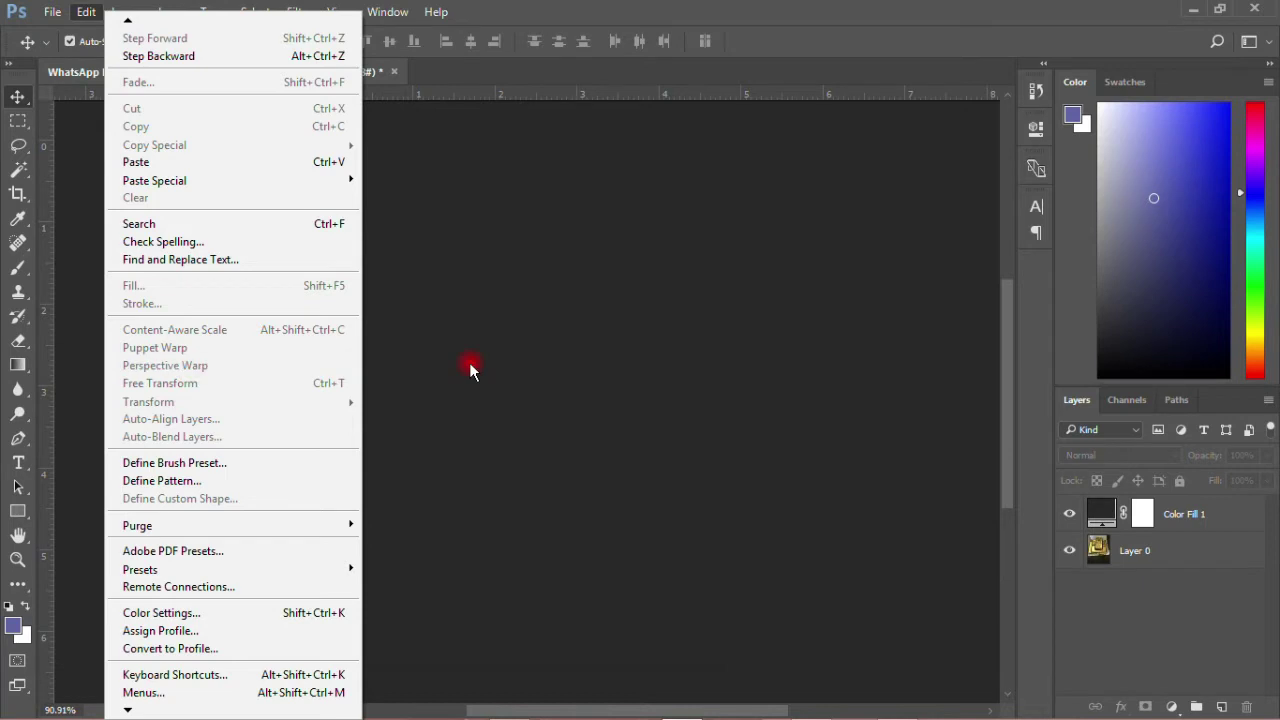
click(585, 357)
drag(424, 254, 414, 302)
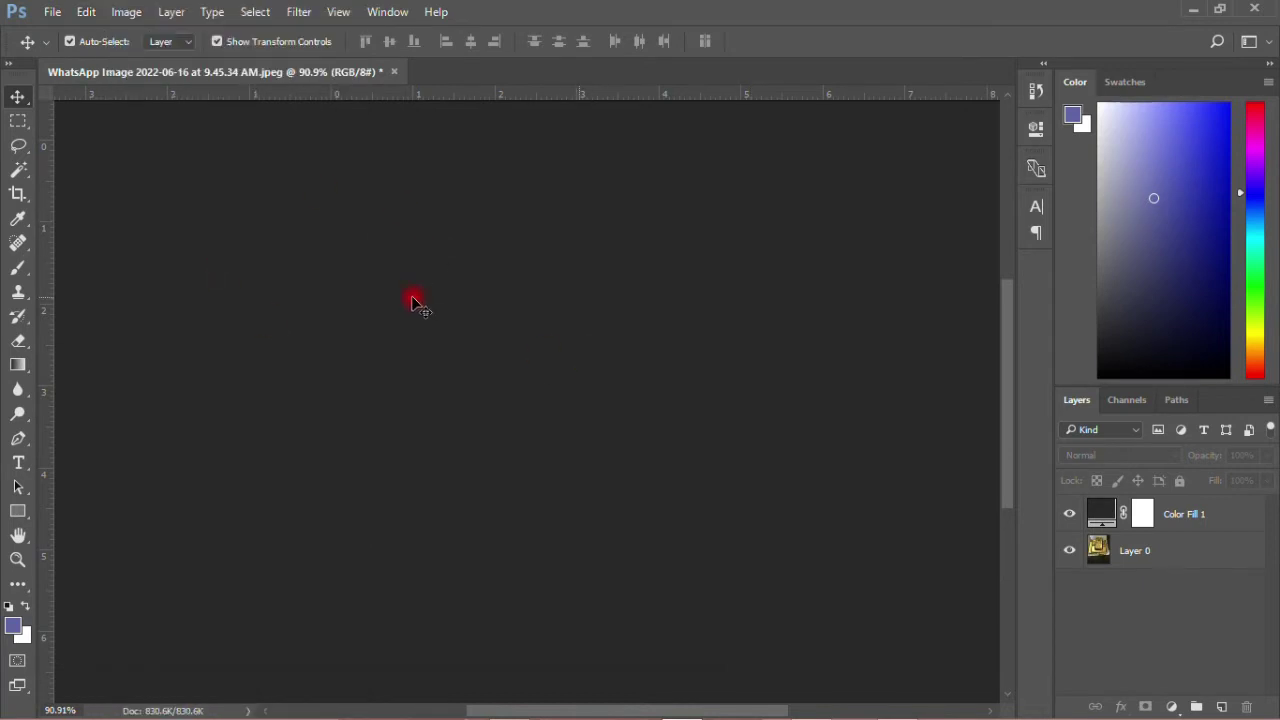
click(54, 14)
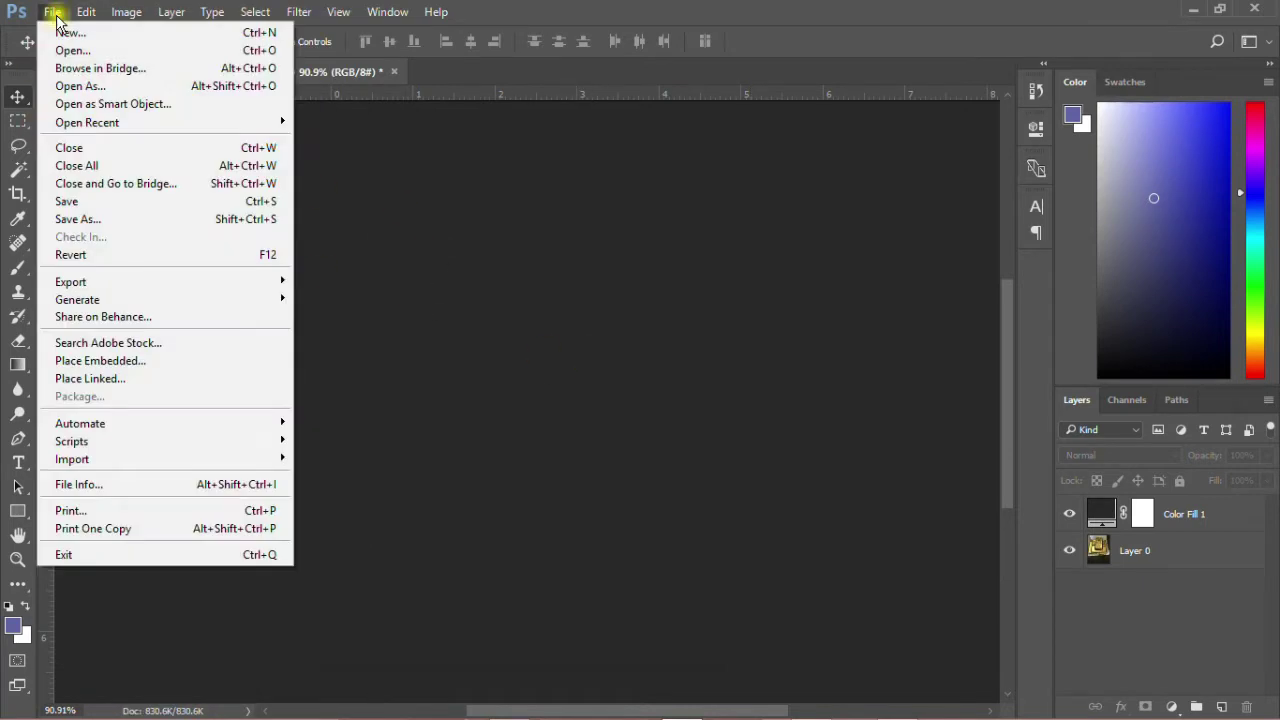
click(408, 331)
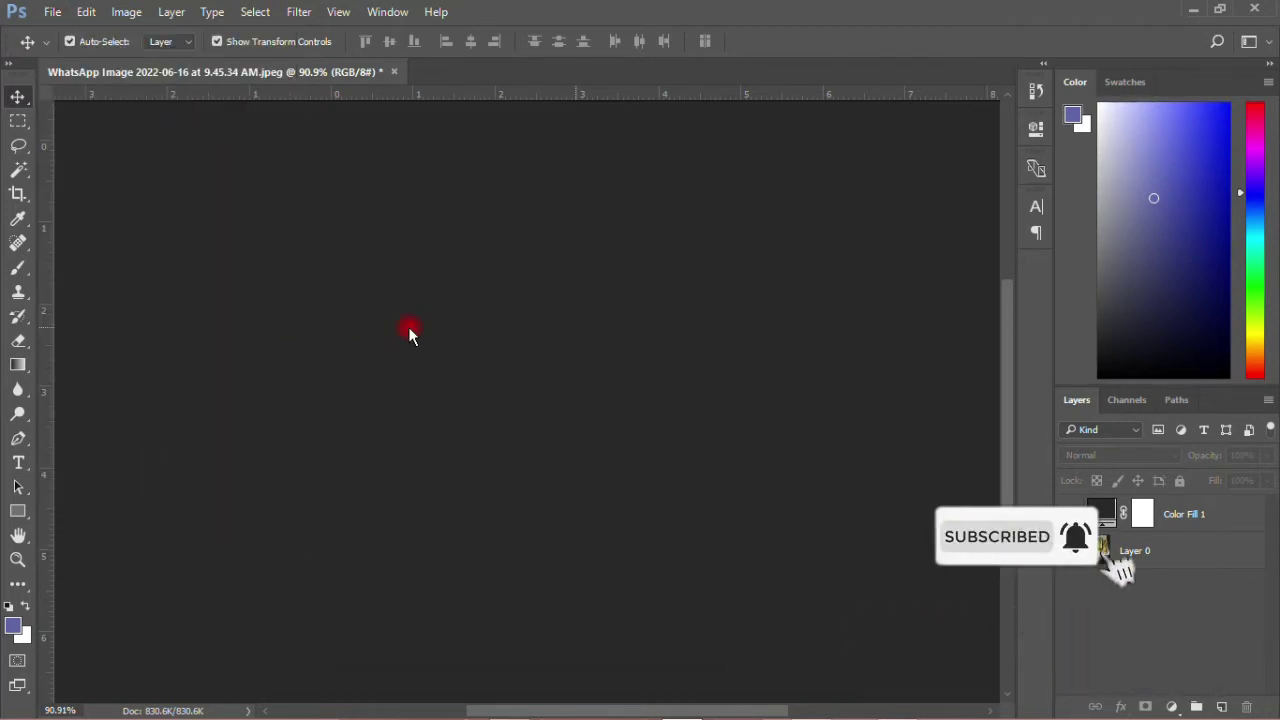
Cancel the linked placement of box-png-430211 and open it as its own document
click(52, 11)
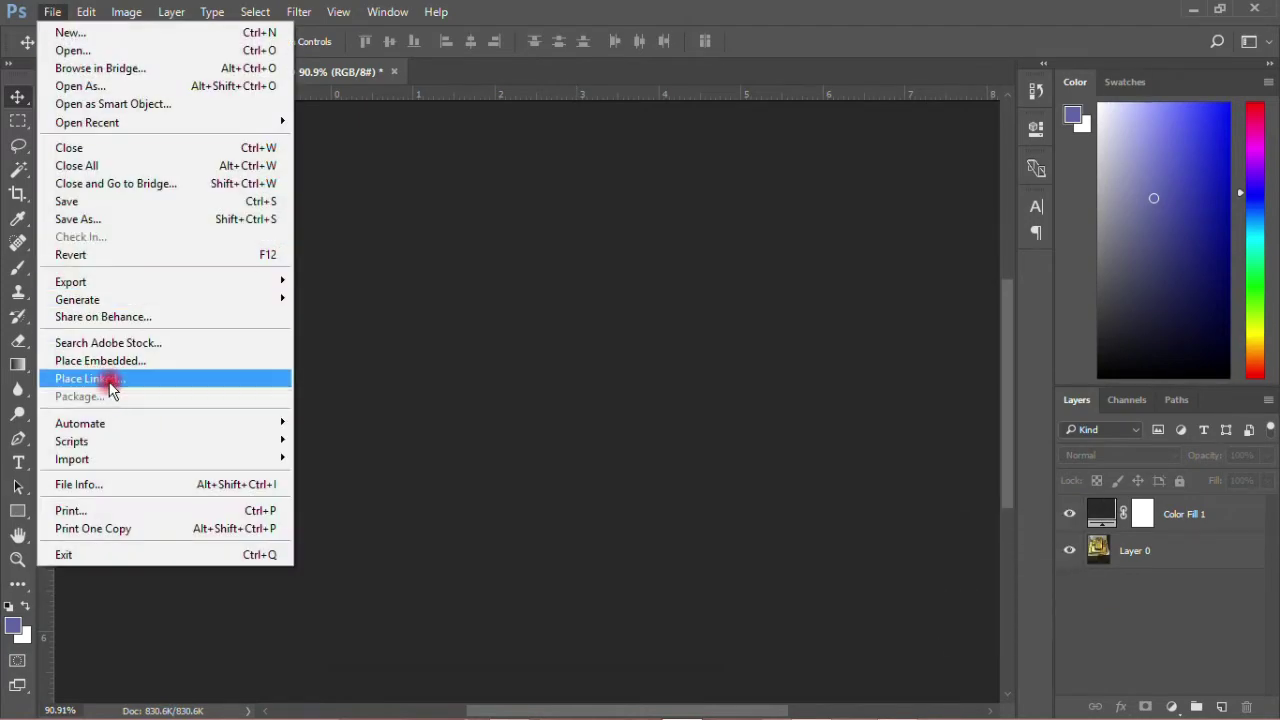
click(112, 387)
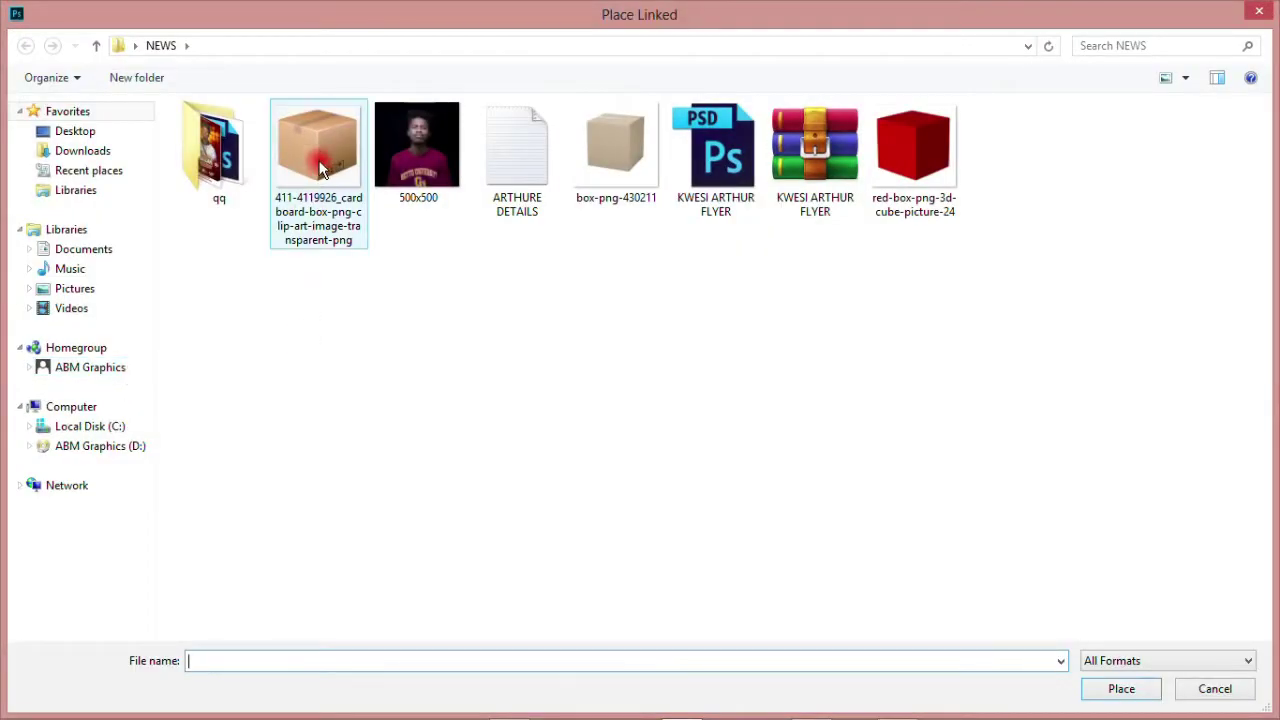
double_click(614, 152)
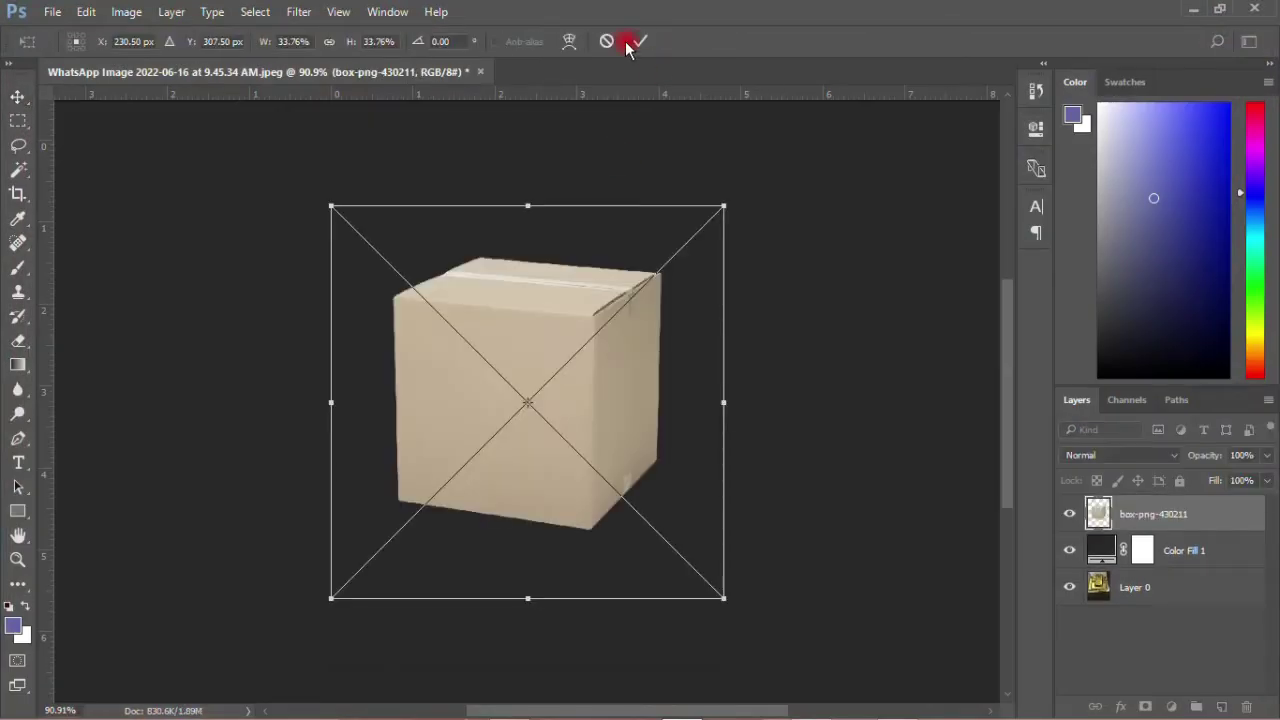
click(608, 41)
click(46, 18)
click(63, 49)
double_click(621, 180)
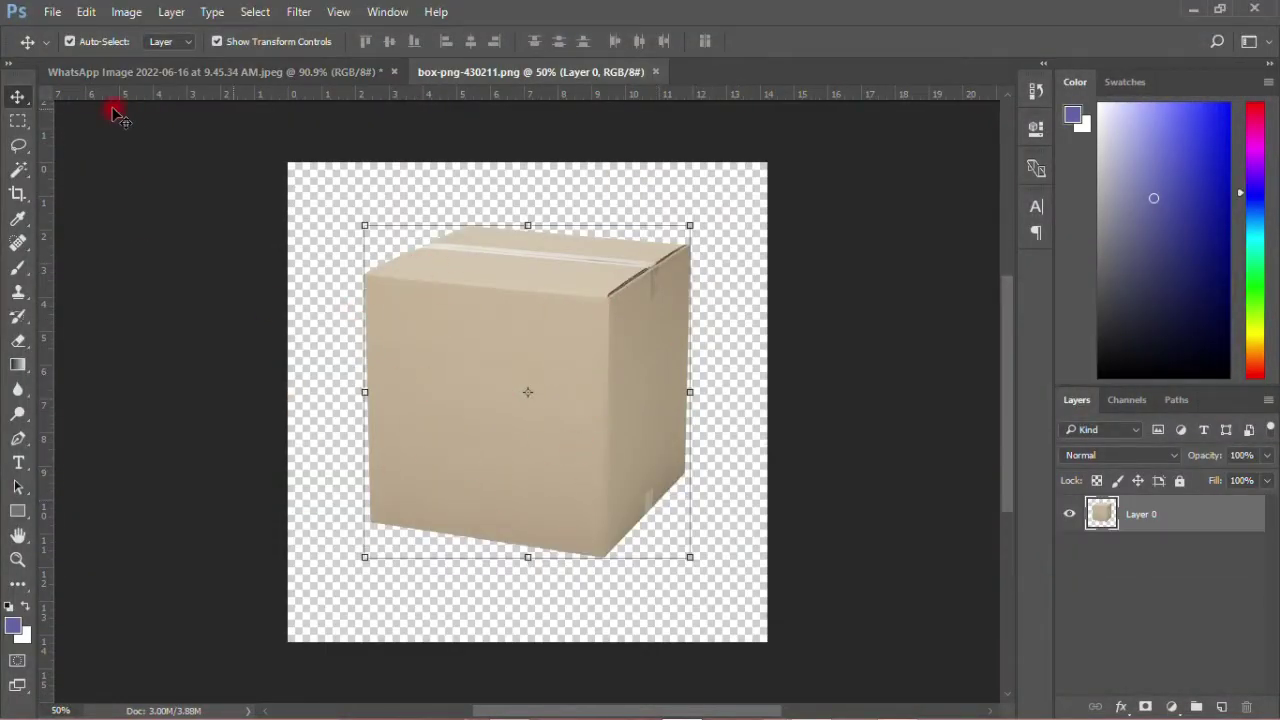
click(52, 11)
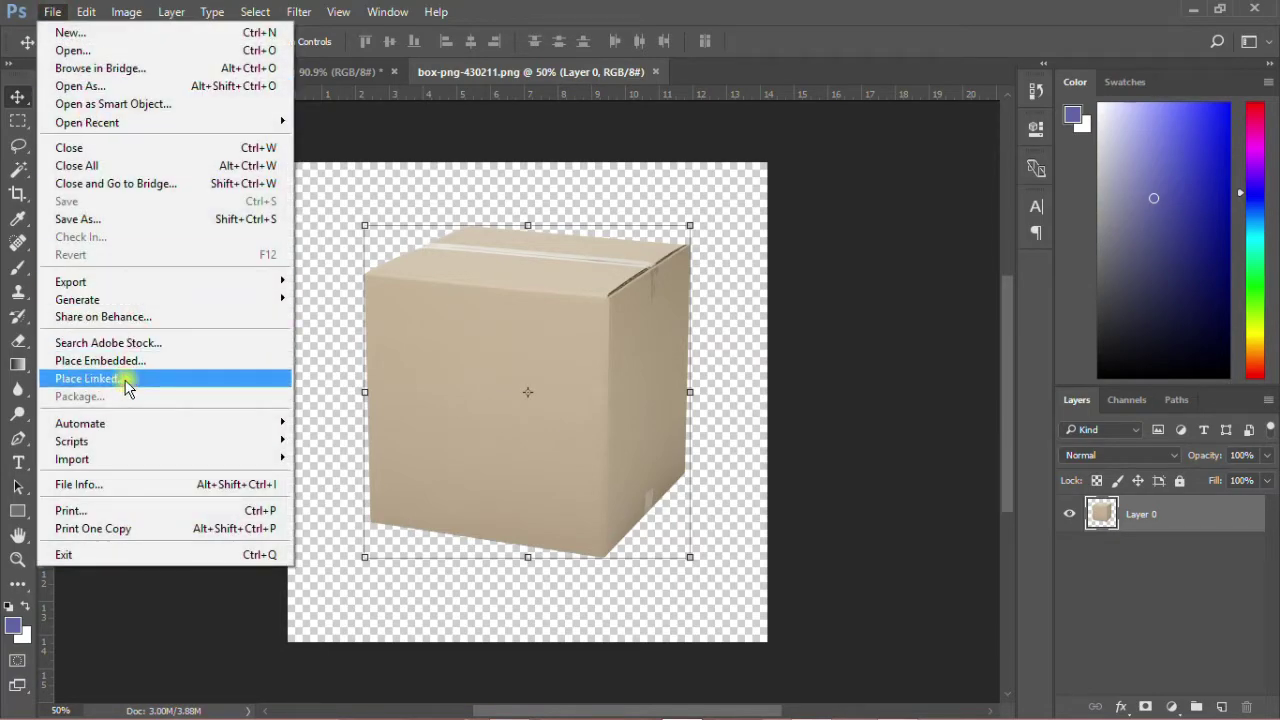
click(122, 378)
double_click(416, 157)
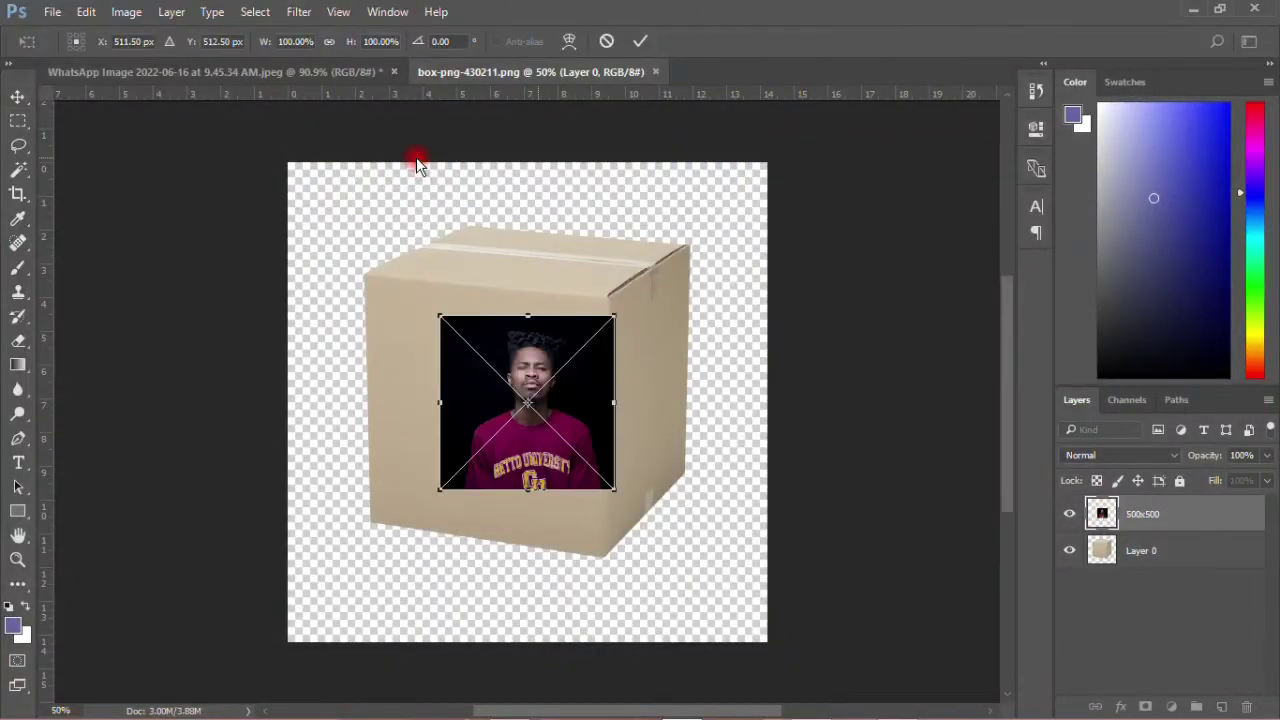
drag(523, 351, 472, 345)
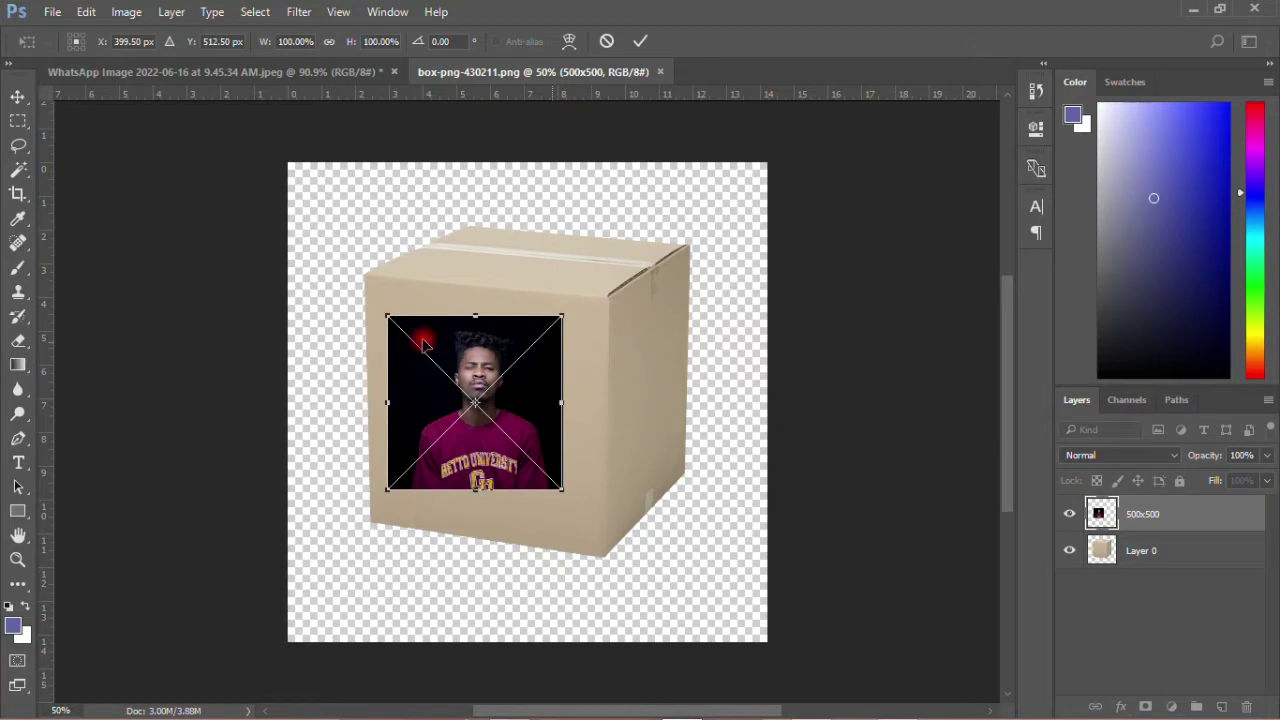
drag(384, 318, 360, 277)
drag(557, 278, 598, 301)
drag(598, 485, 602, 553)
drag(368, 298, 366, 273)
drag(363, 557, 377, 528)
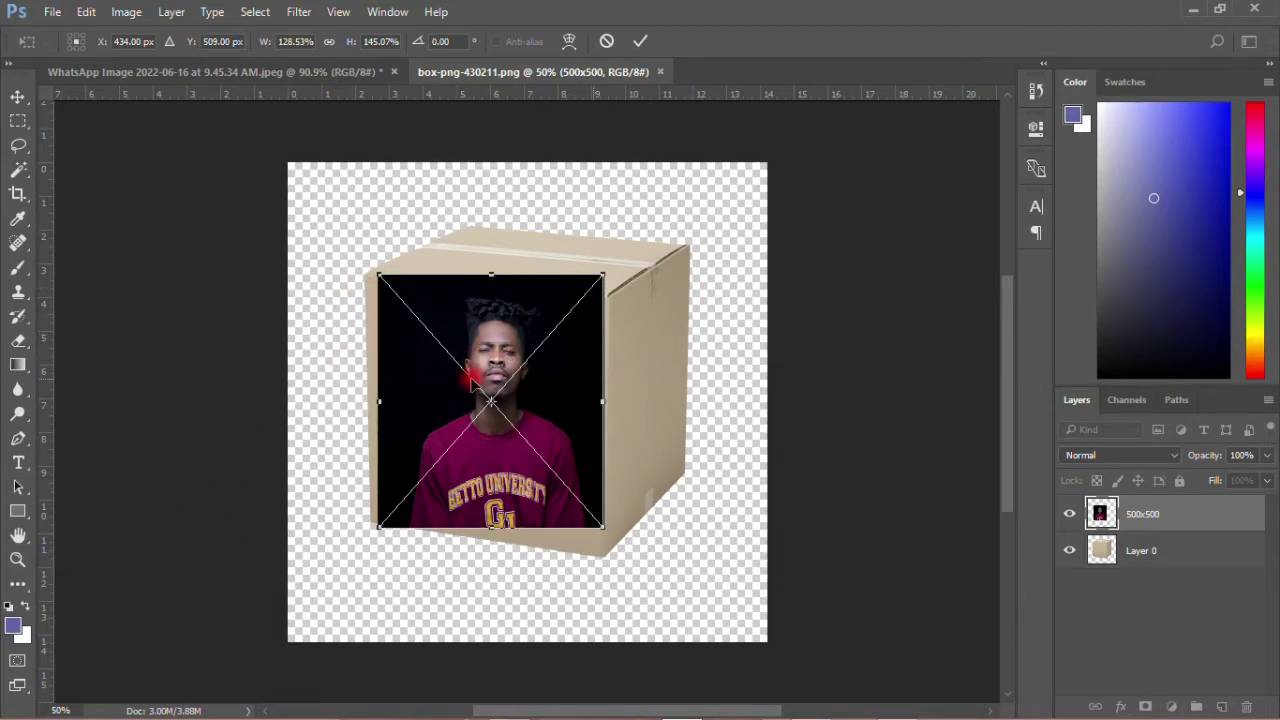
drag(380, 276, 432, 352)
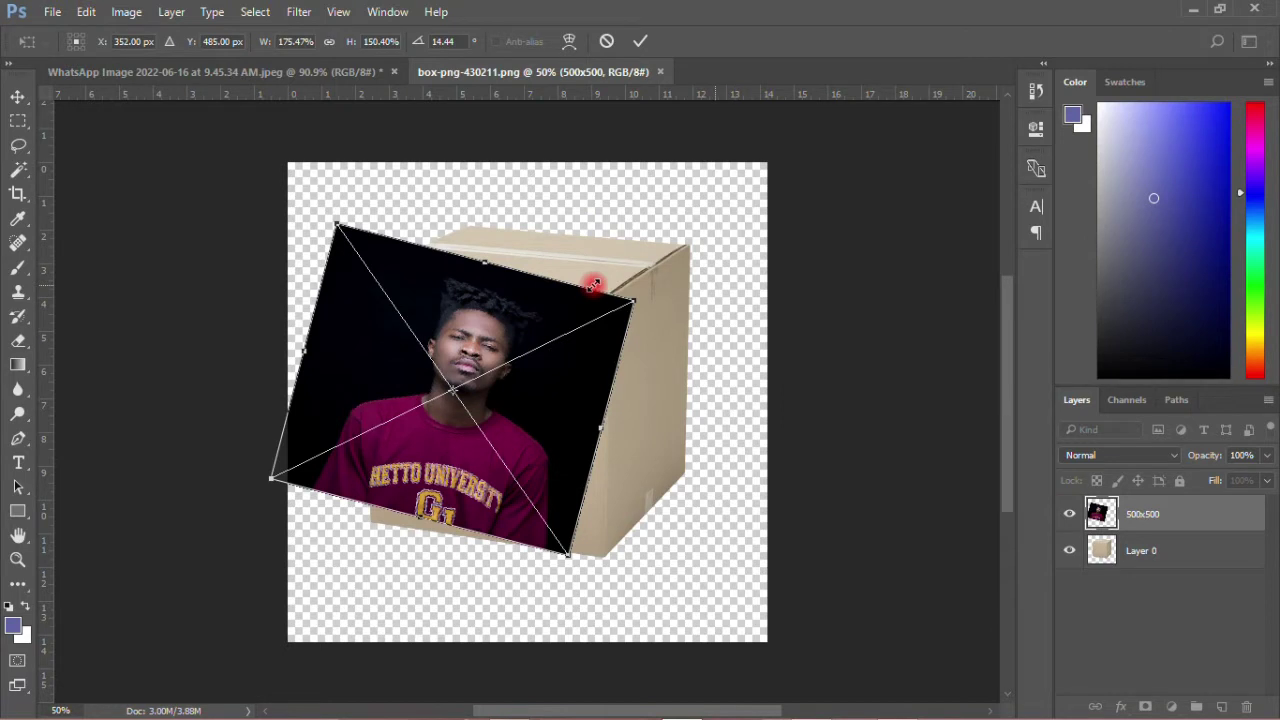
click(605, 41)
Deselect the box layer and nudge the box, returning it to its original position
click(271, 409)
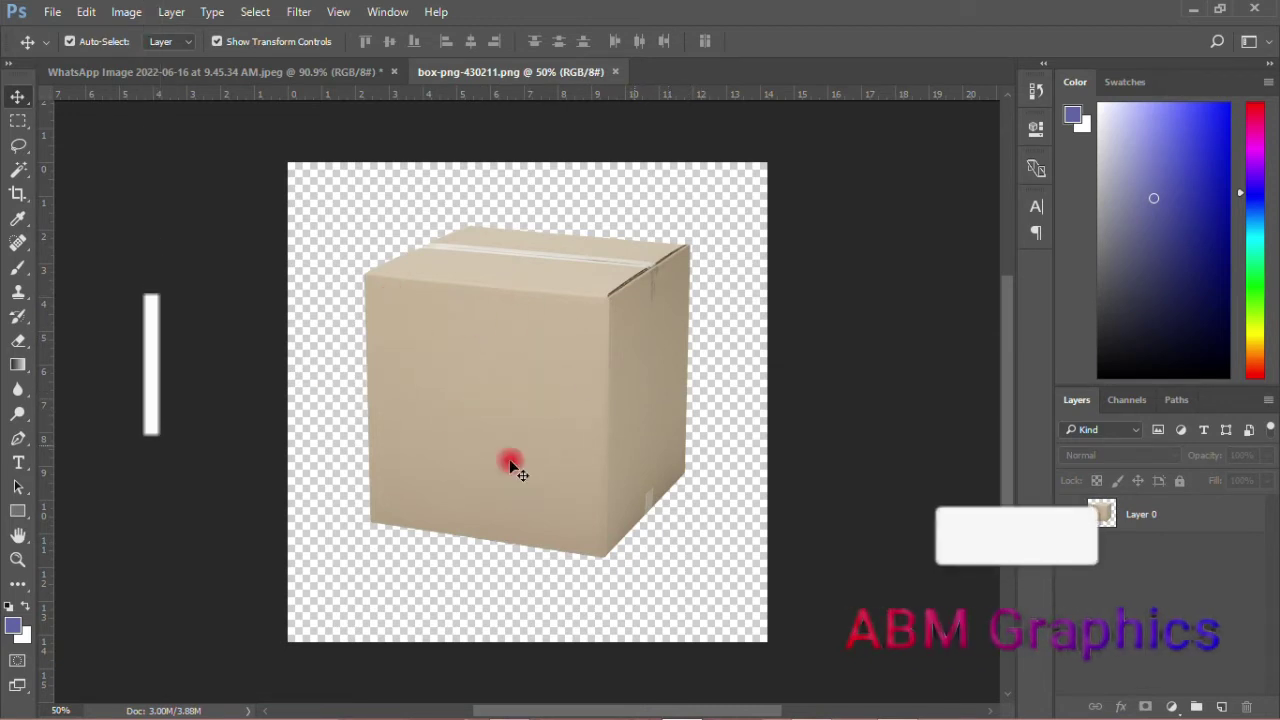
mouse_move(542, 394)
mouse_down()
mouse_move(520, 365)
mouse_move(533, 405)
mouse_up()
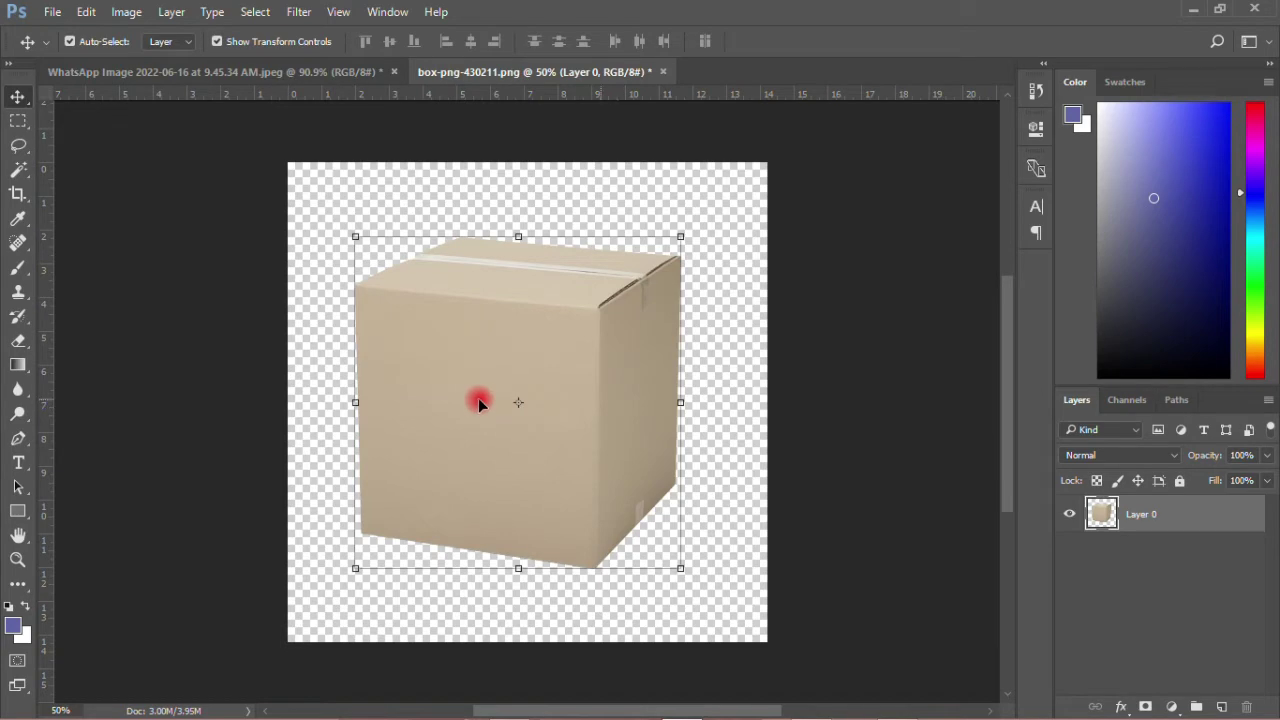
mouse_move(479, 403)
mouse_down()
mouse_move(509, 384)
mouse_move(480, 403)
mouse_up()
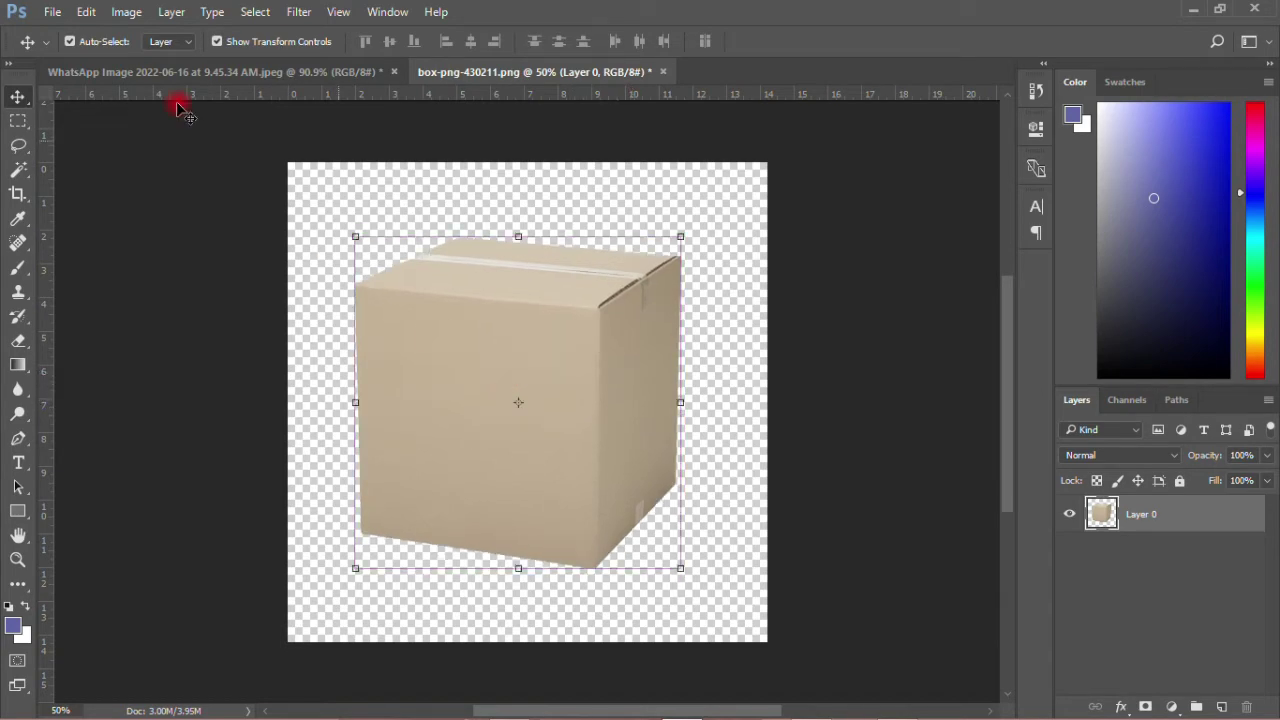
Place the linked 500x500 portrait on the front face, scaled to about 136%, and commit
click(50, 12)
click(135, 368)
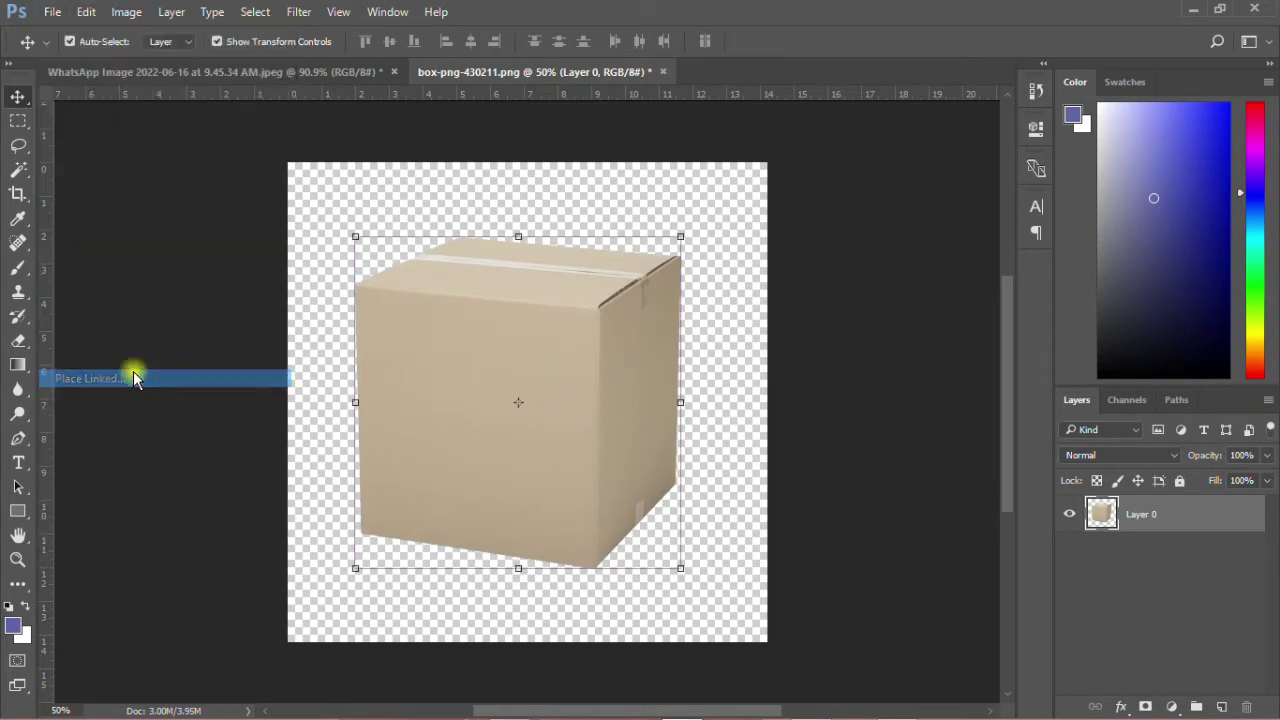
double_click(431, 142)
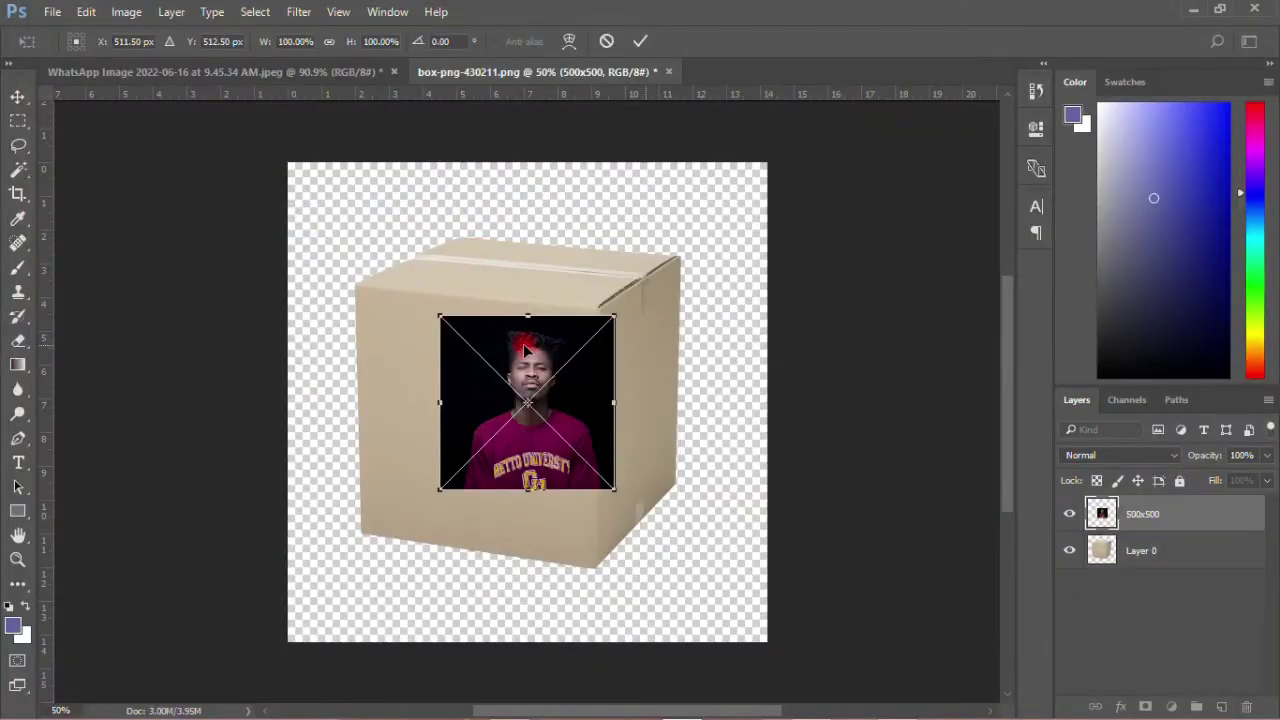
drag(524, 357, 480, 358)
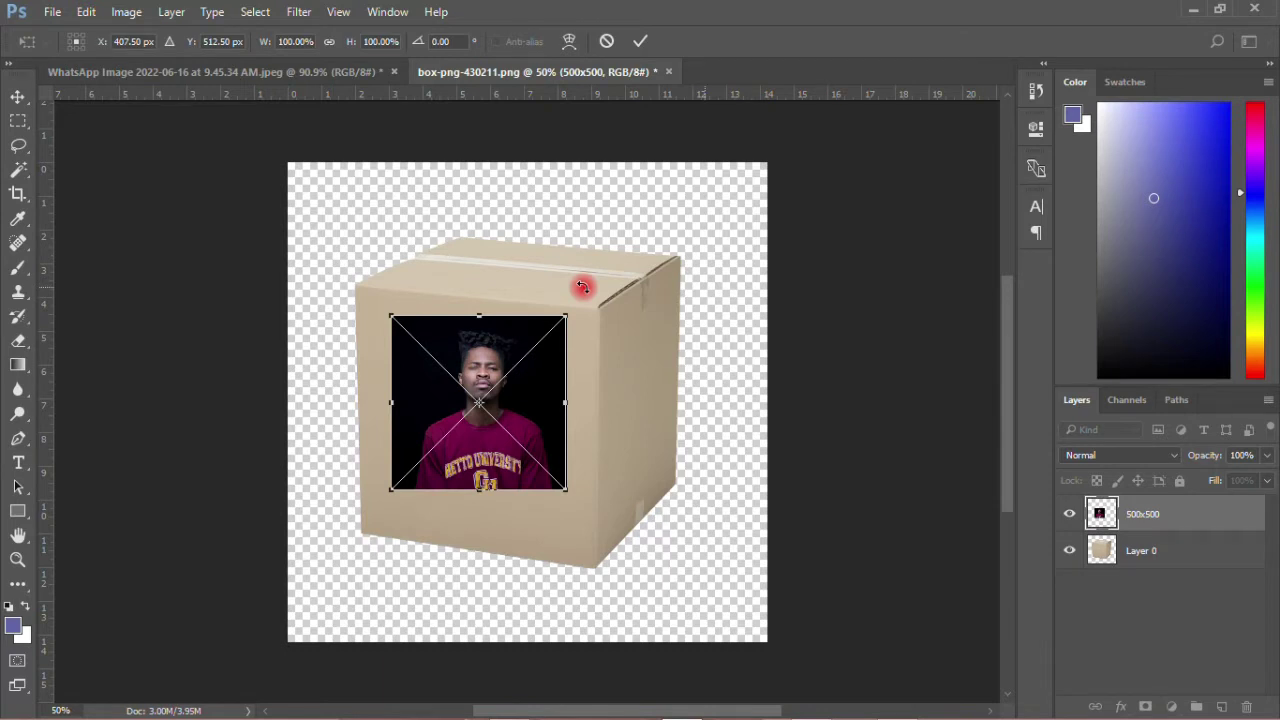
drag(563, 314, 598, 283)
click(640, 41)
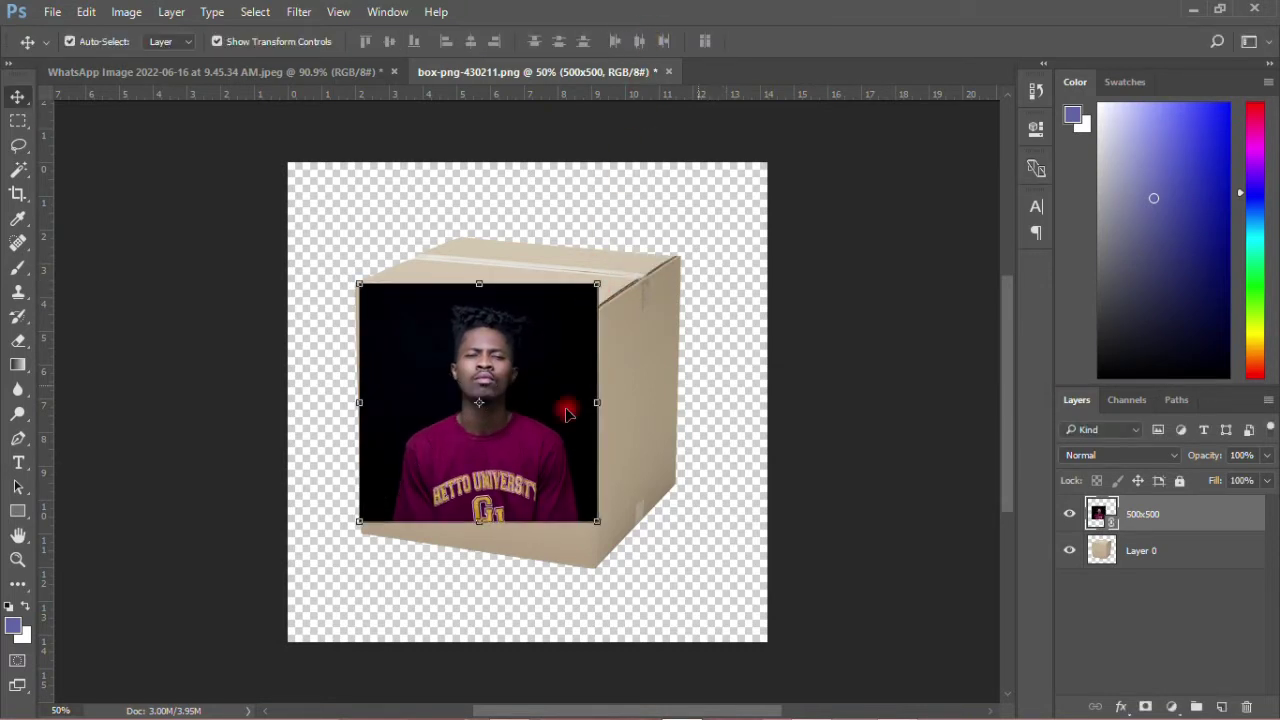
Reselect the portrait layer, start Perspective Warp, and create a layout grid at its top-left
click(705, 407)
click(525, 428)
click(87, 12)
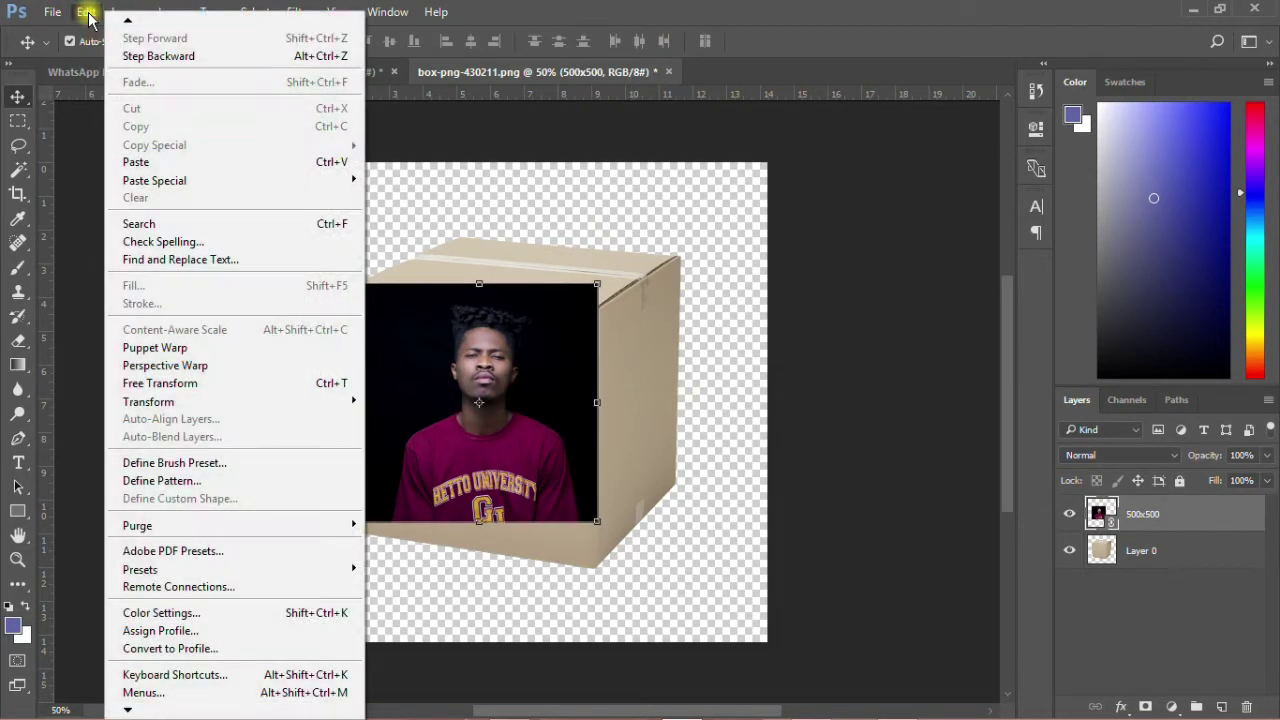
click(175, 366)
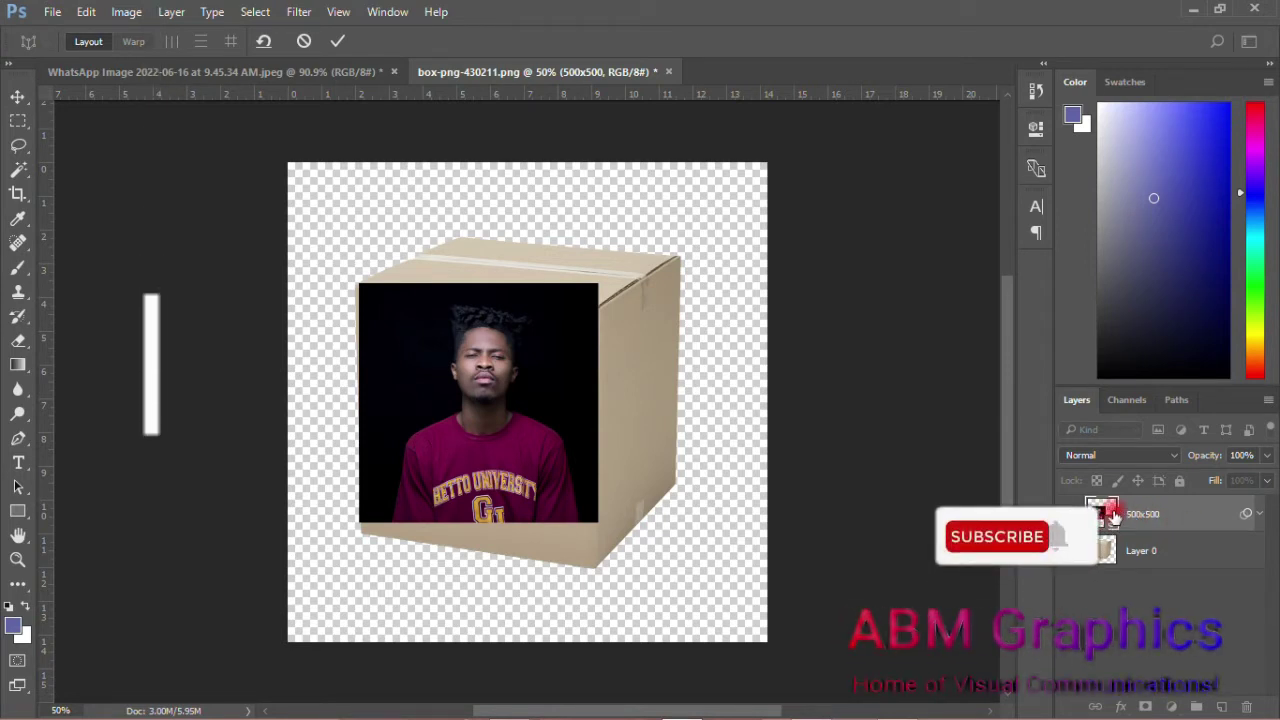
click(359, 283)
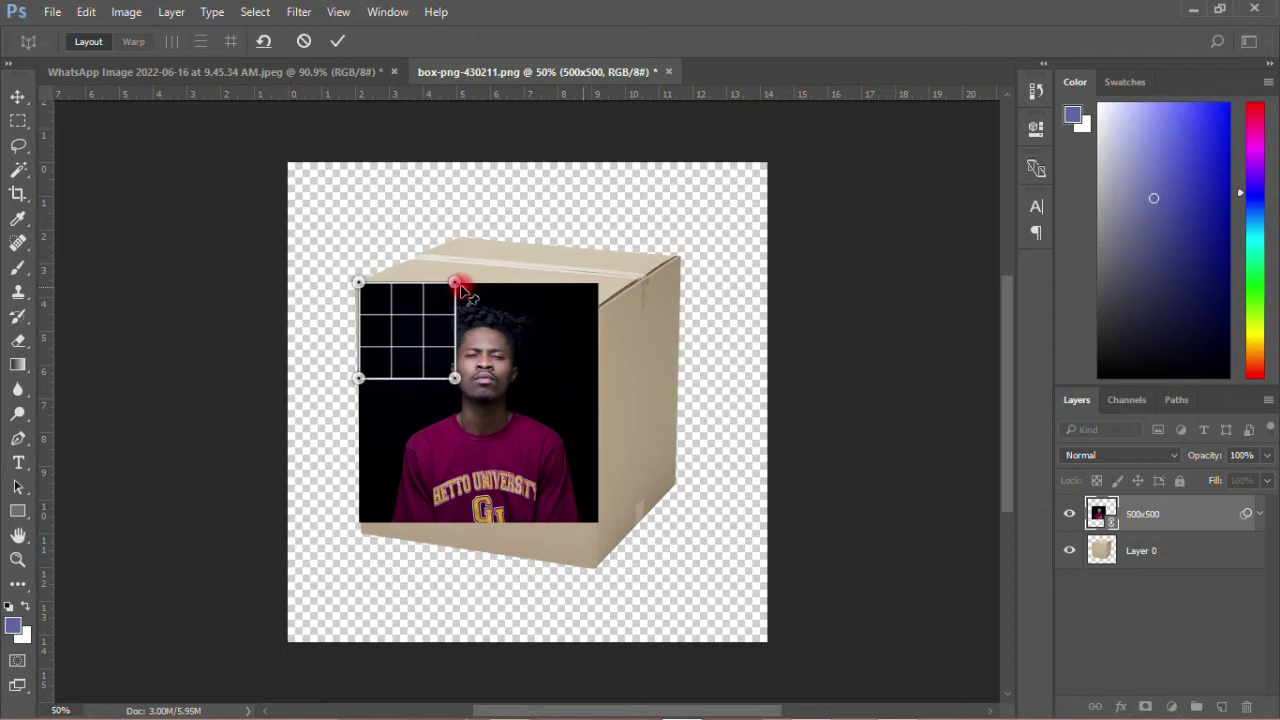
Stretch the layout grid to the portrait's top-right and bottom-right corners
drag(456, 285, 594, 289)
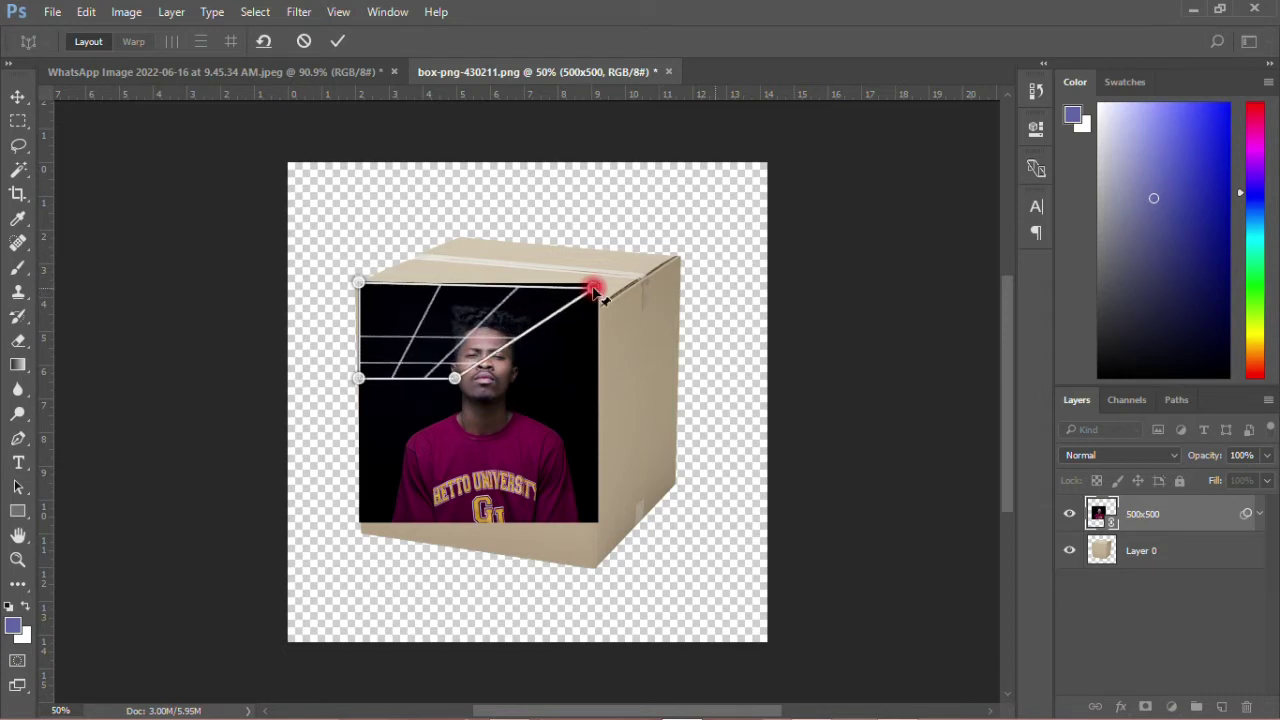
click(455, 379)
mouse_move(455, 379)
mouse_down()
mouse_move(570, 512)
mouse_move(601, 520)
mouse_up()
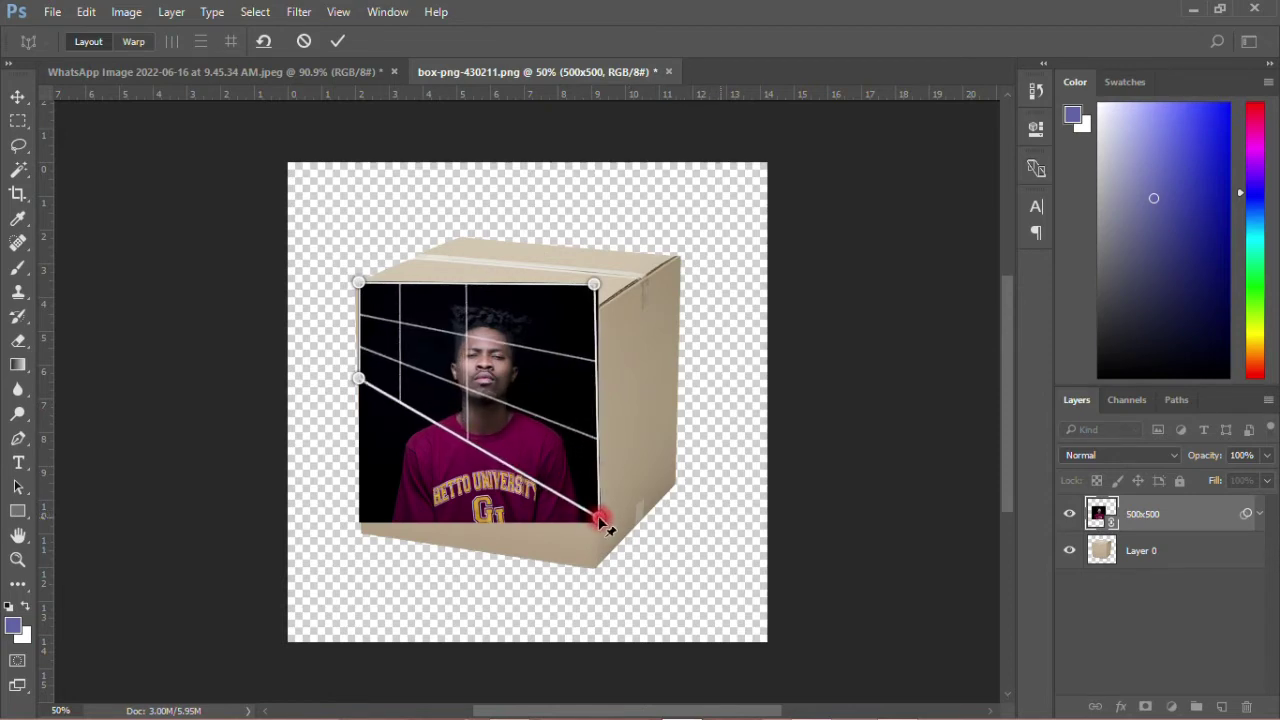
scroll(578, 291, up, 4)
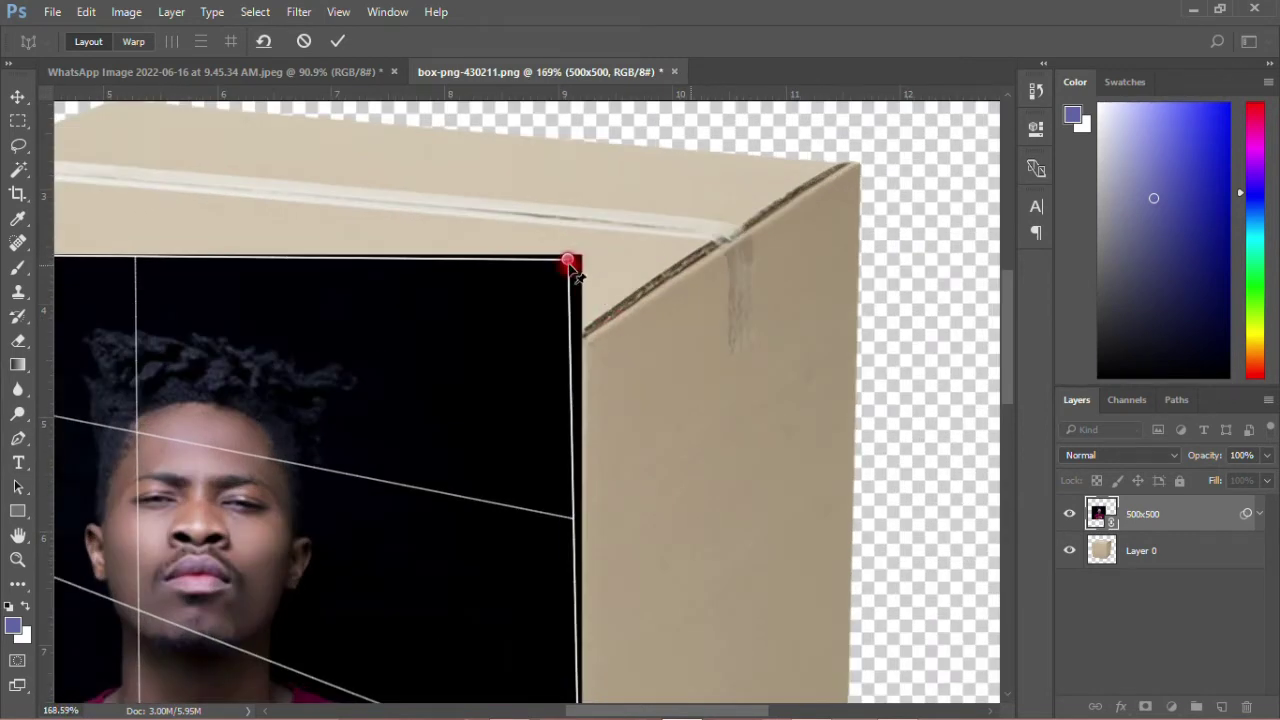
drag(569, 263, 583, 257)
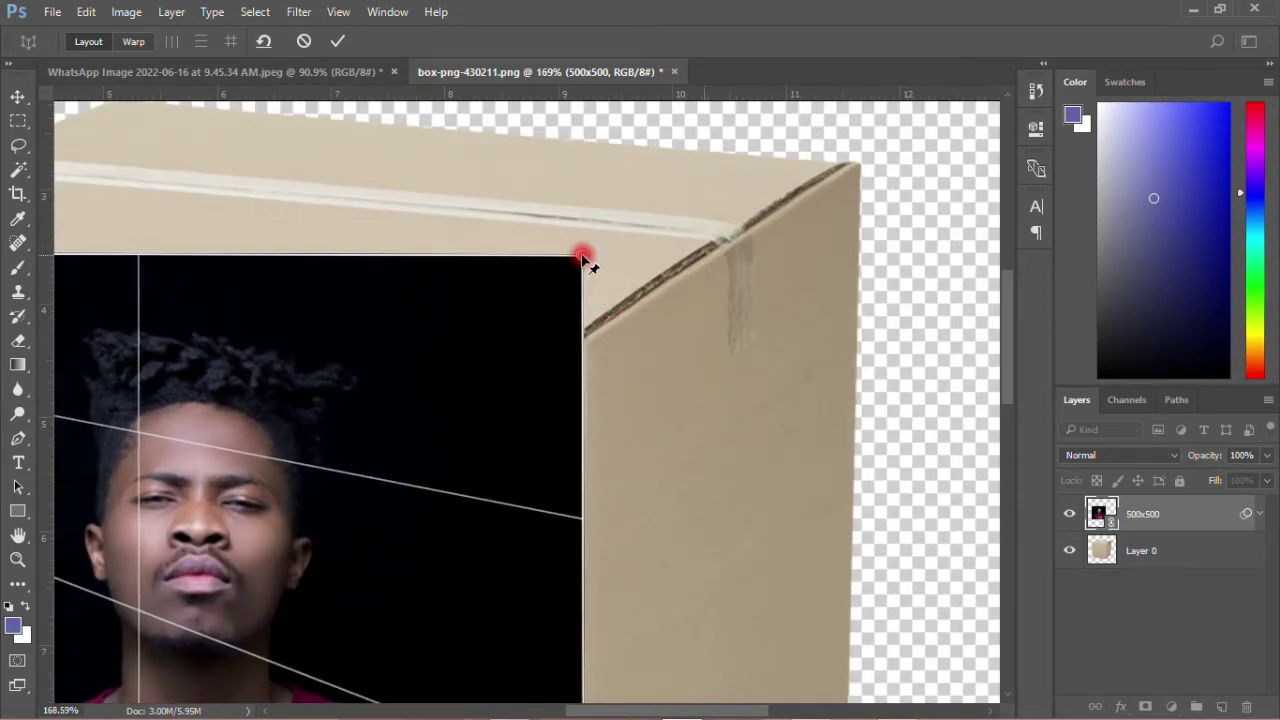
scroll(581, 278, down, 4)
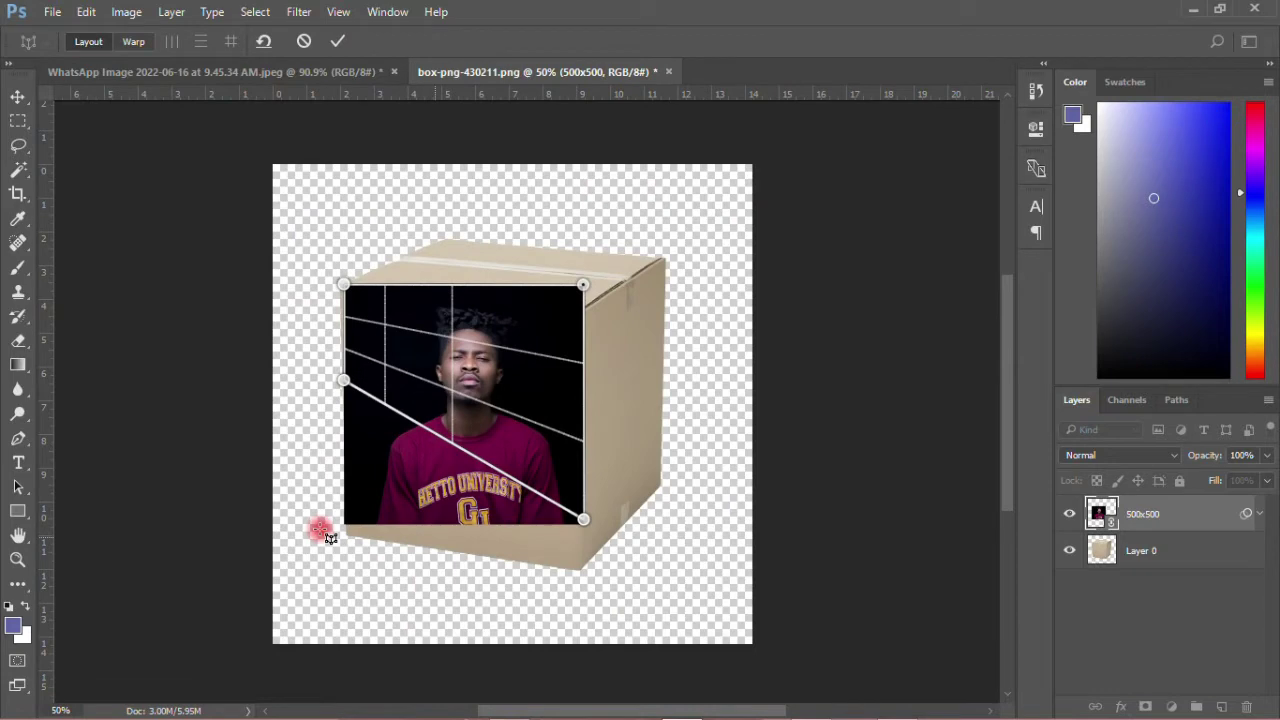
scroll(330, 536, up, 3)
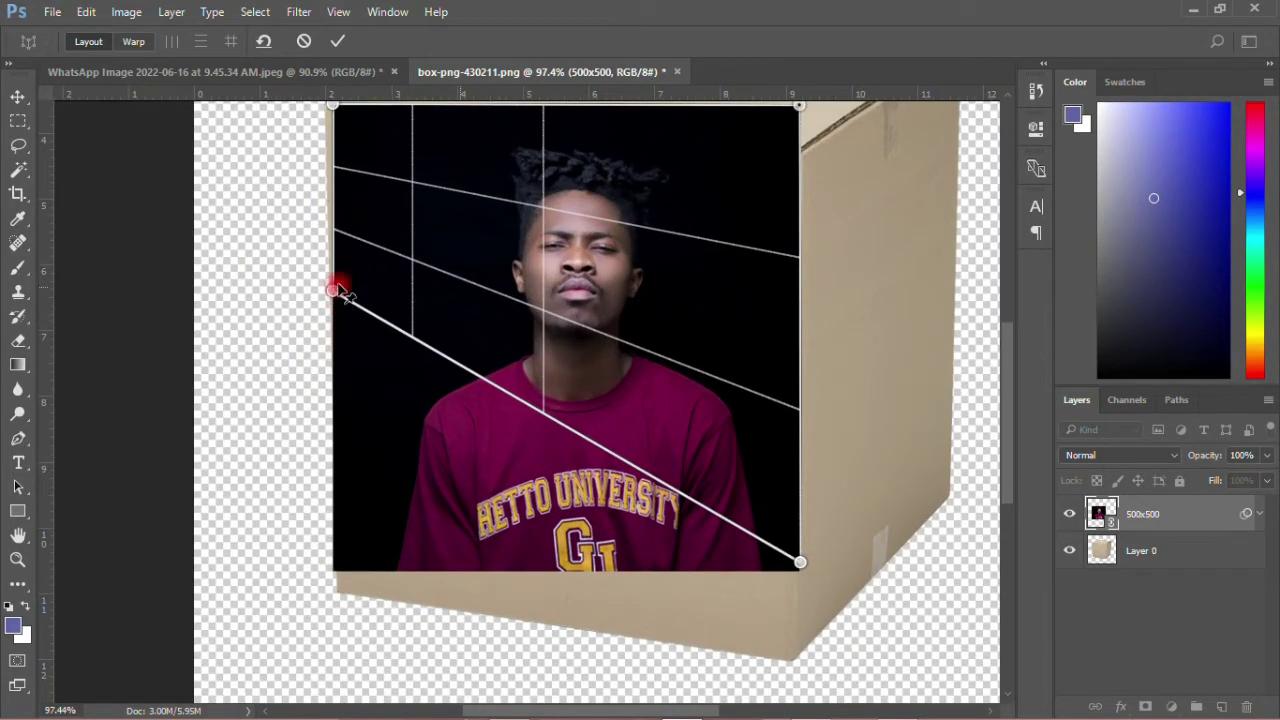
scroll(360, 375, down, 2)
scroll(340, 200, up, 4)
scroll(368, 202, up, 1)
scroll(362, 205, down, 3)
scroll(385, 400, up, 1)
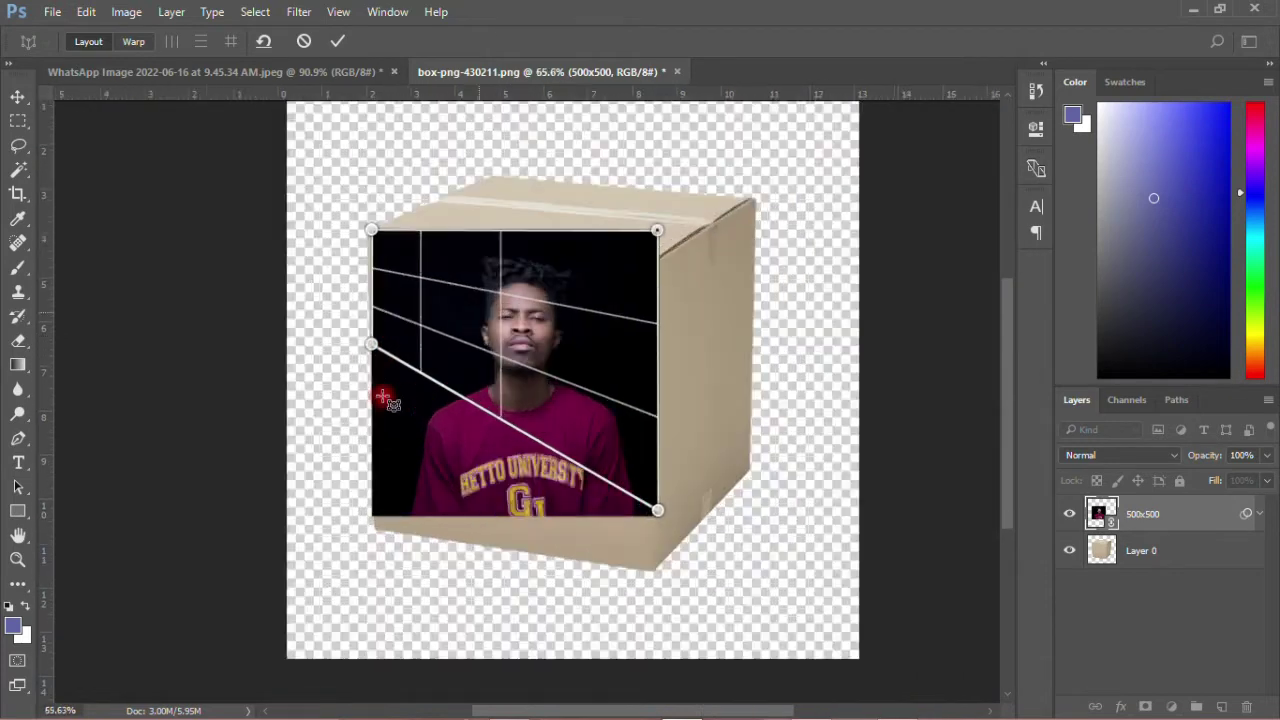
scroll(385, 400, up, 2)
Pin the plane's bottom-left corner to the photo and realign the bottom-right corner
drag(368, 302, 365, 628)
click(863, 638)
click(910, 621)
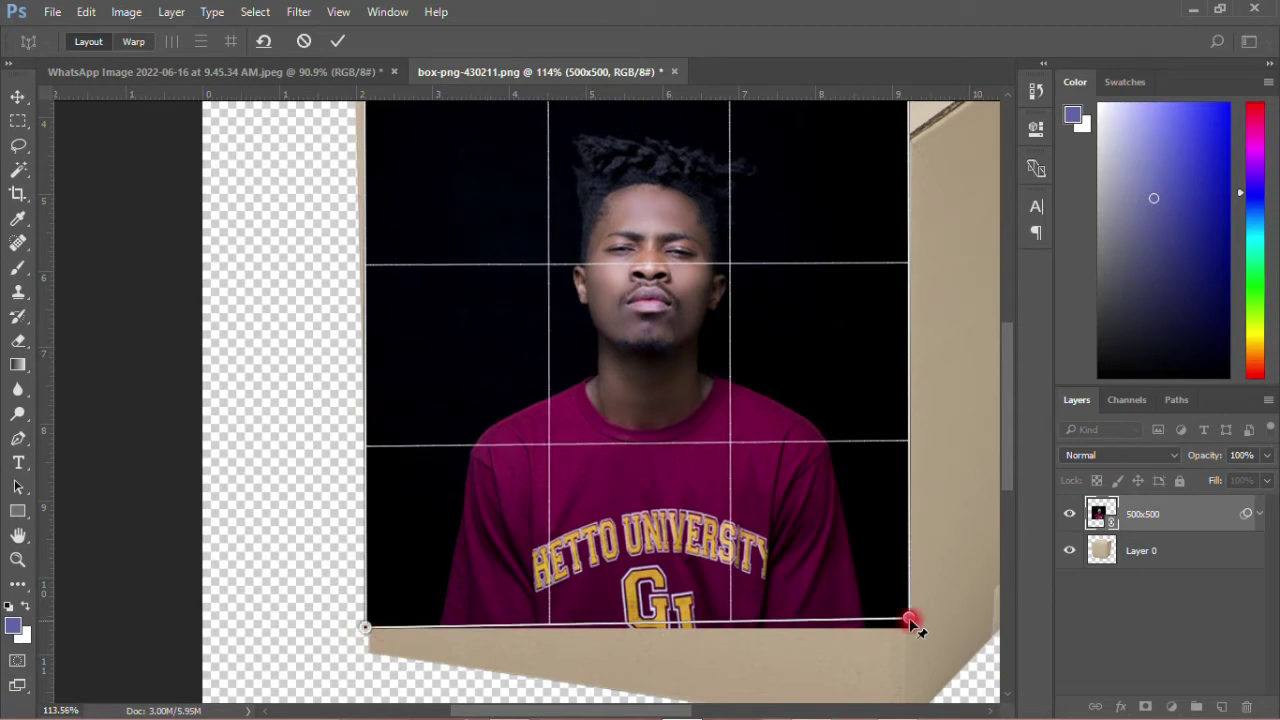
drag(910, 621, 912, 630)
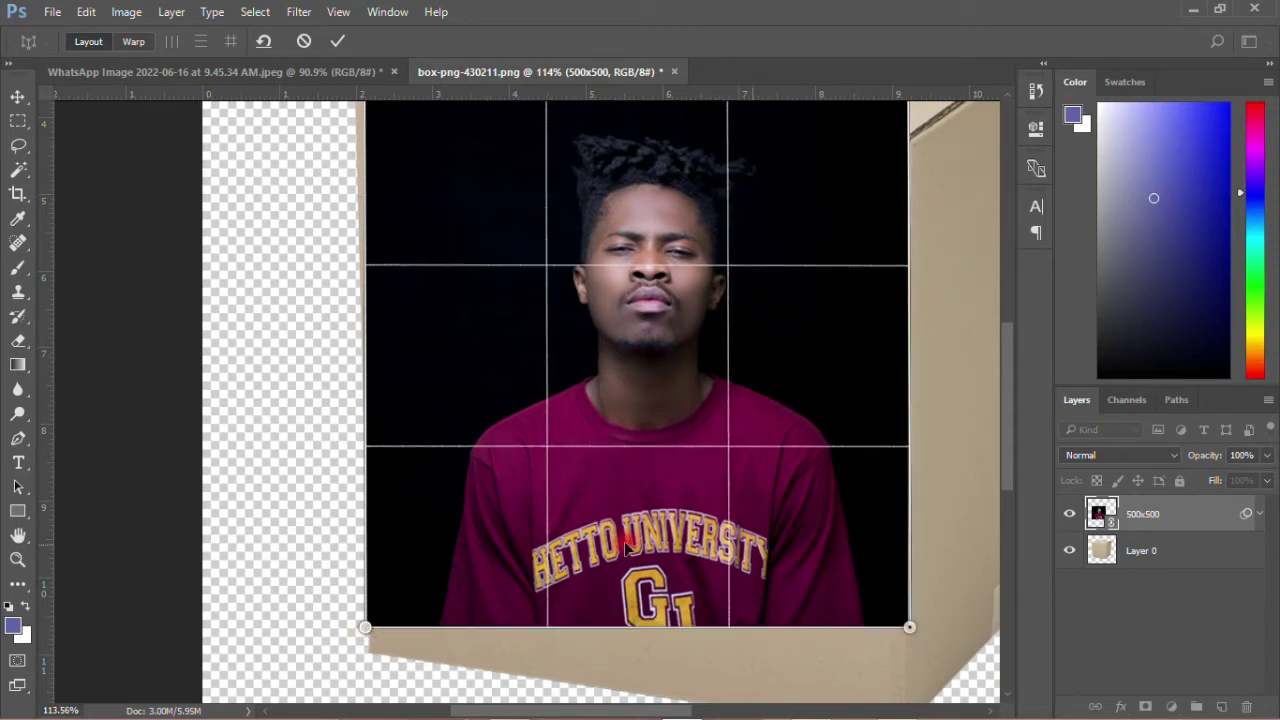
scroll(627, 543, down, 2)
scroll(482, 209, up, 4)
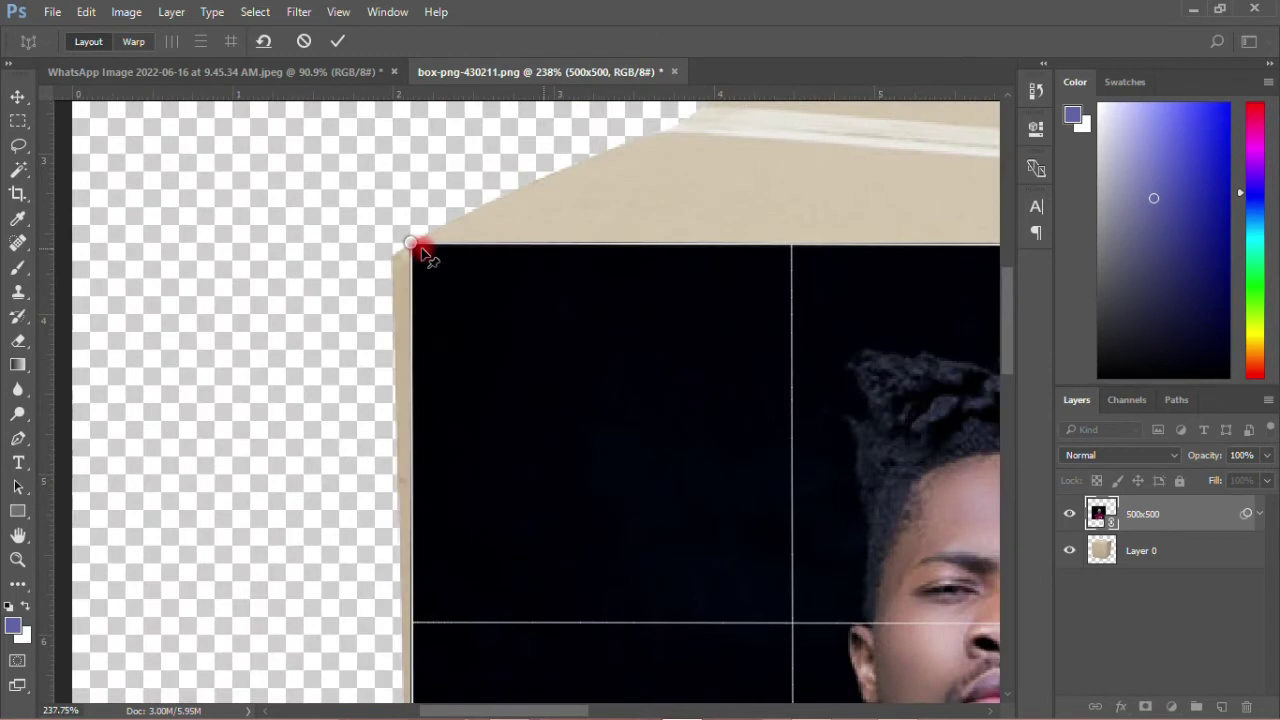
scroll(406, 250, down, 4)
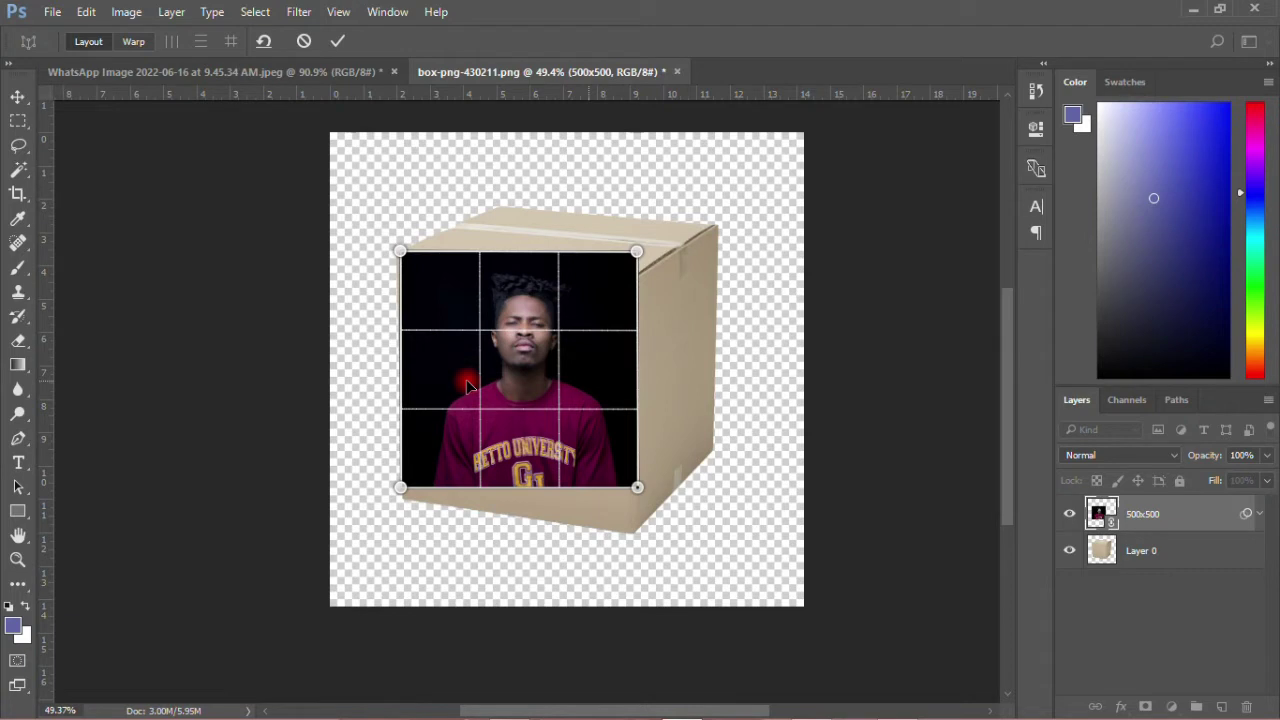
Switch to Warp mode, pin the top-right corner to the box, and drop opacity to 42%
click(134, 42)
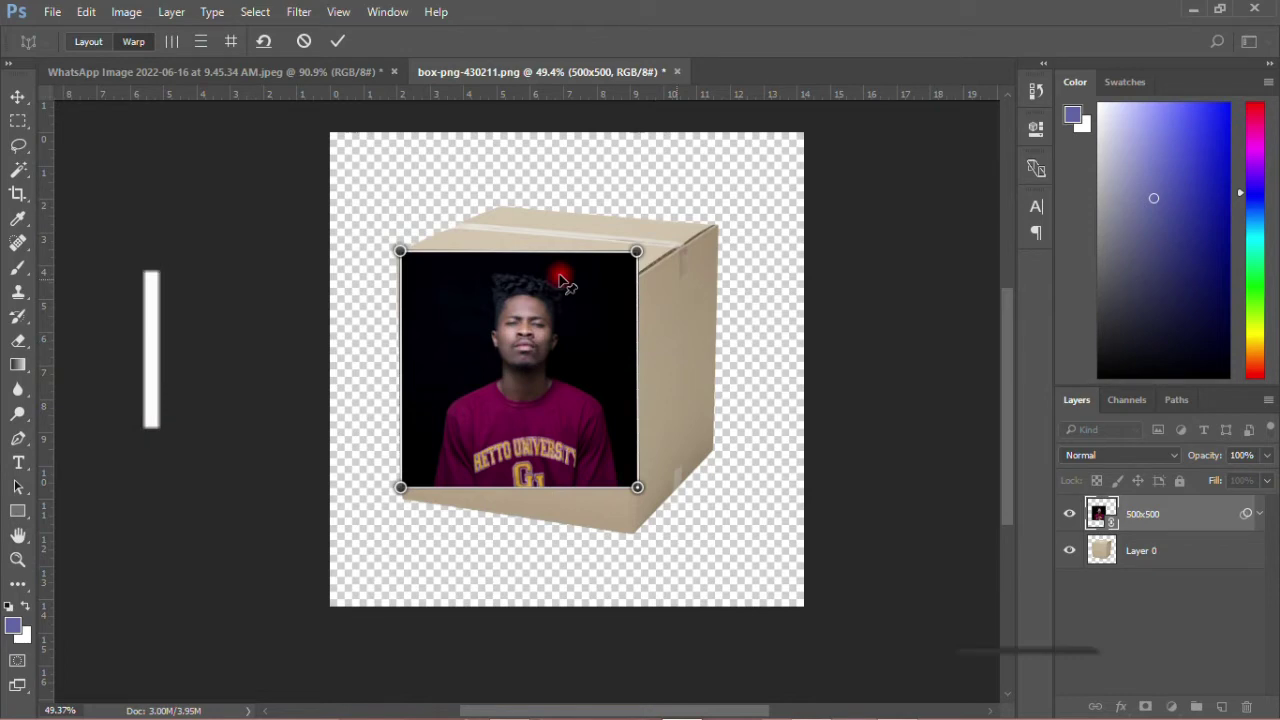
scroll(643, 262, up, 2)
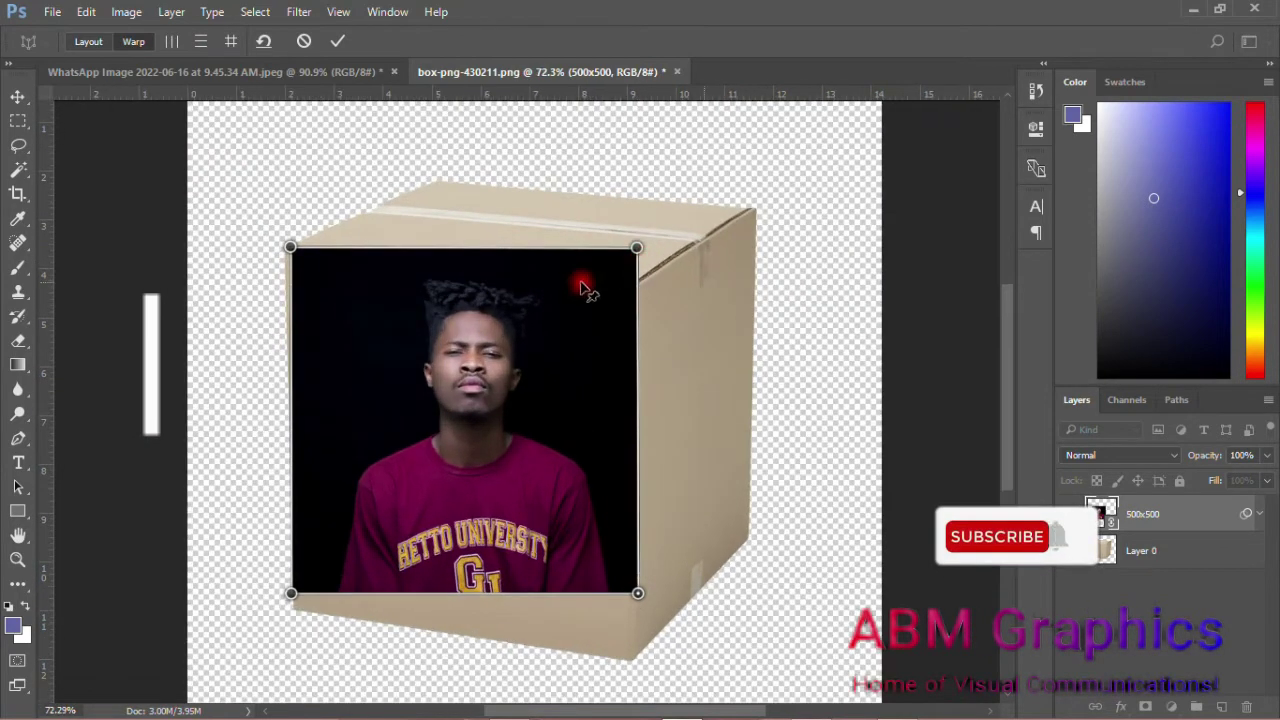
drag(638, 249, 633, 287)
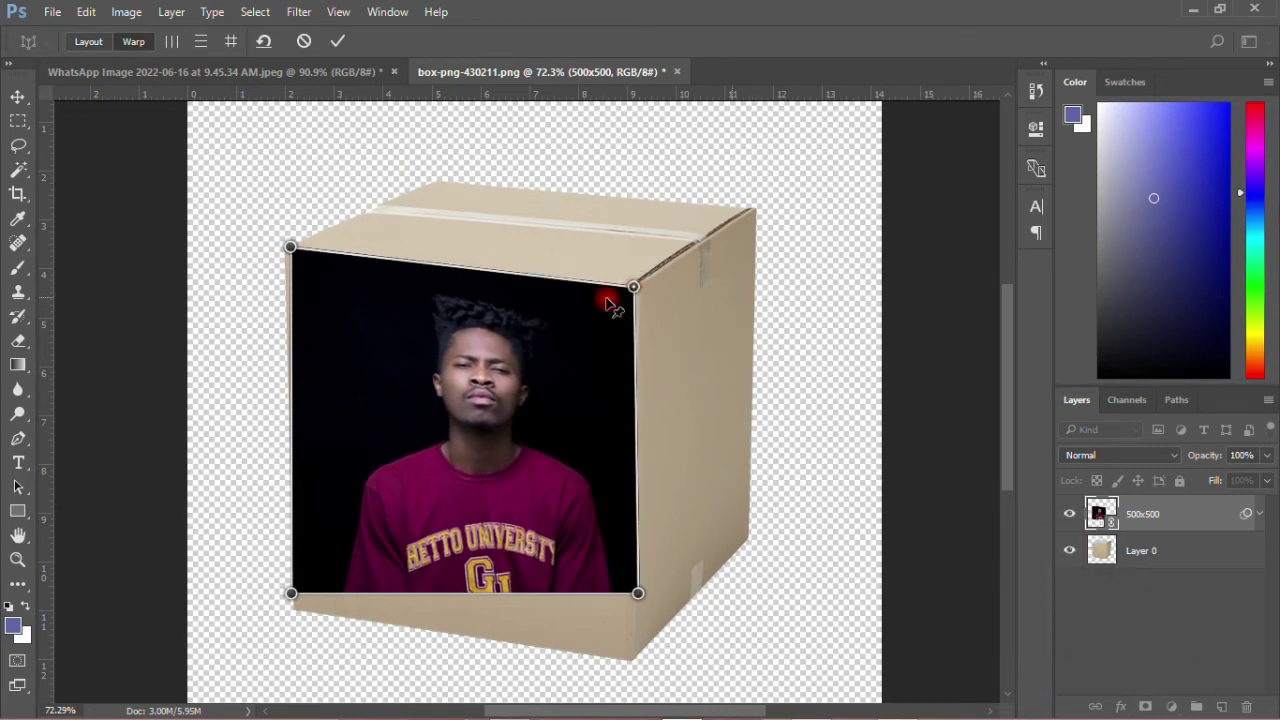
click(1268, 456)
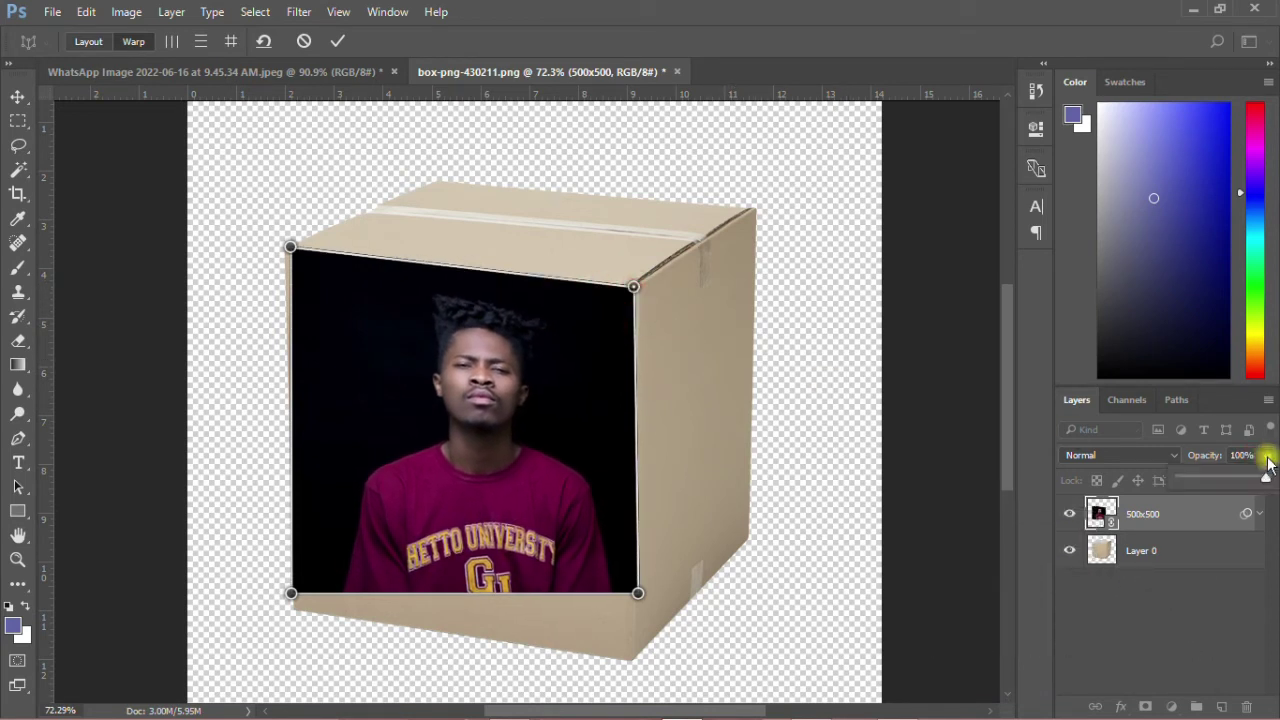
drag(1219, 485, 1217, 485)
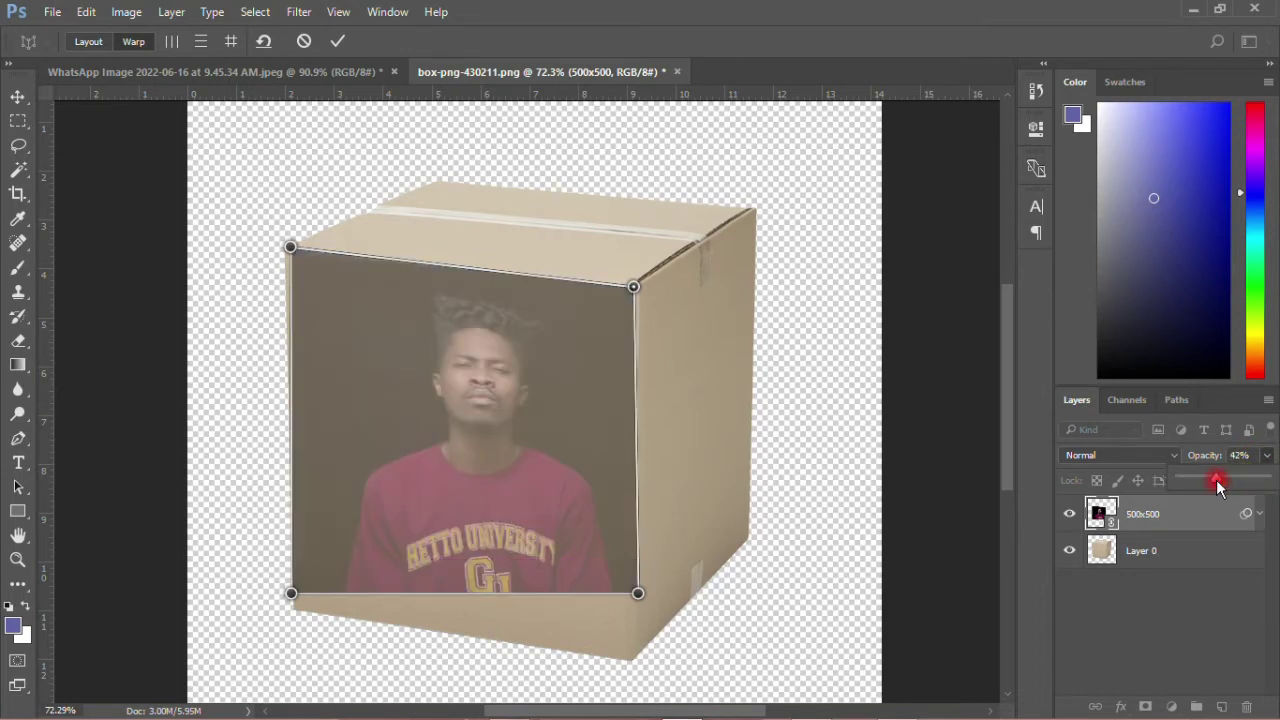
Pin the bottom-right, bottom-left and top-left corners onto the box front, then restore 100% opacity
scroll(643, 586, up, 5)
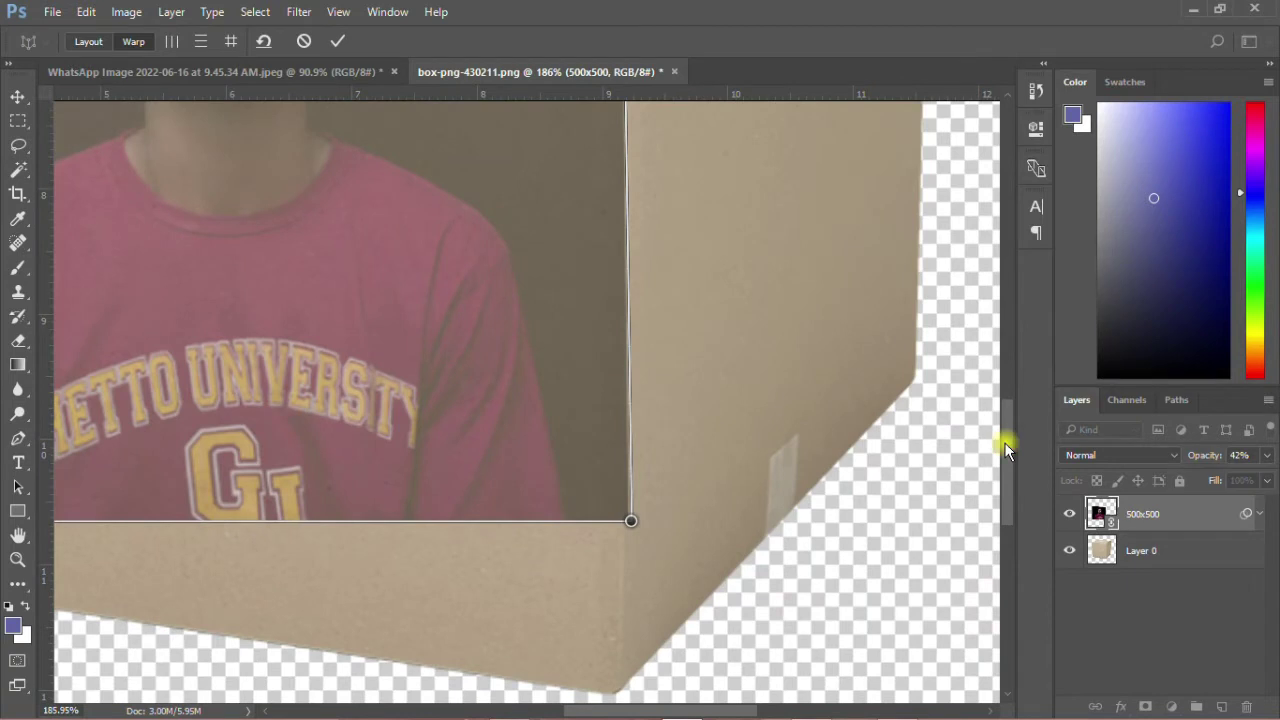
scroll(1004, 442, down, 3)
drag(631, 376, 616, 564)
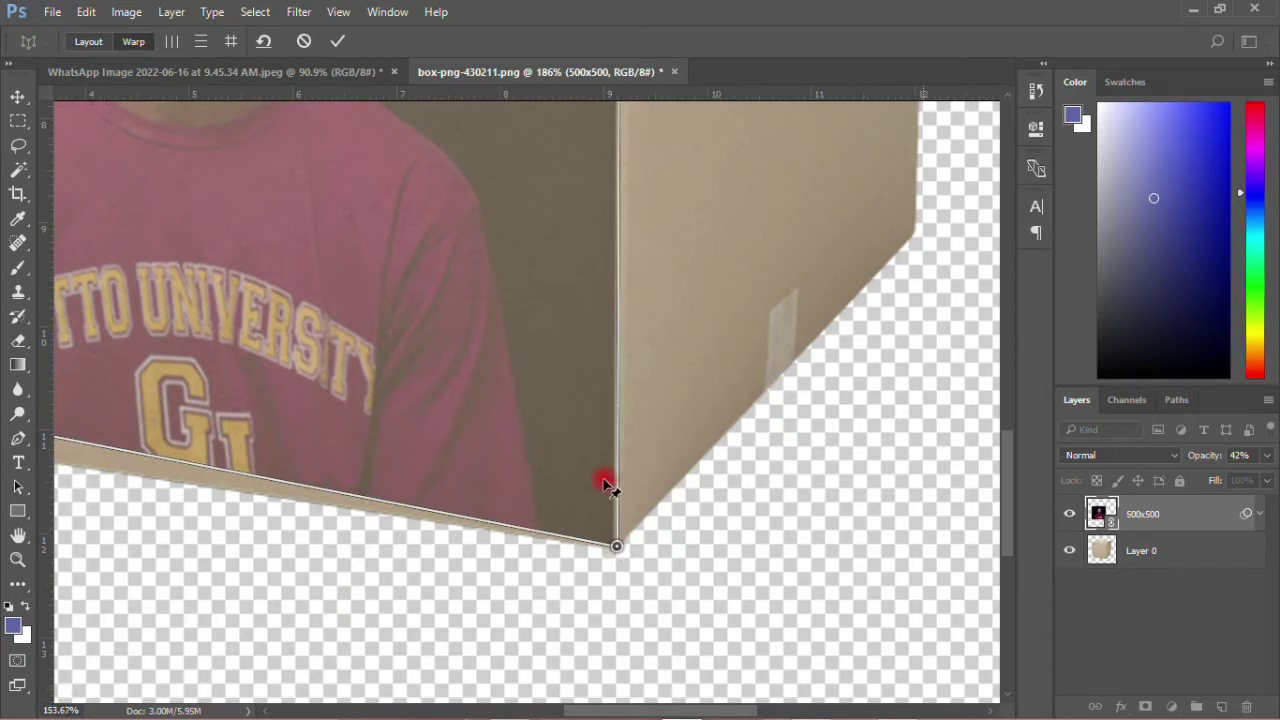
scroll(628, 477, down, 4)
scroll(209, 409, up, 3)
scroll(341, 481, up, 2)
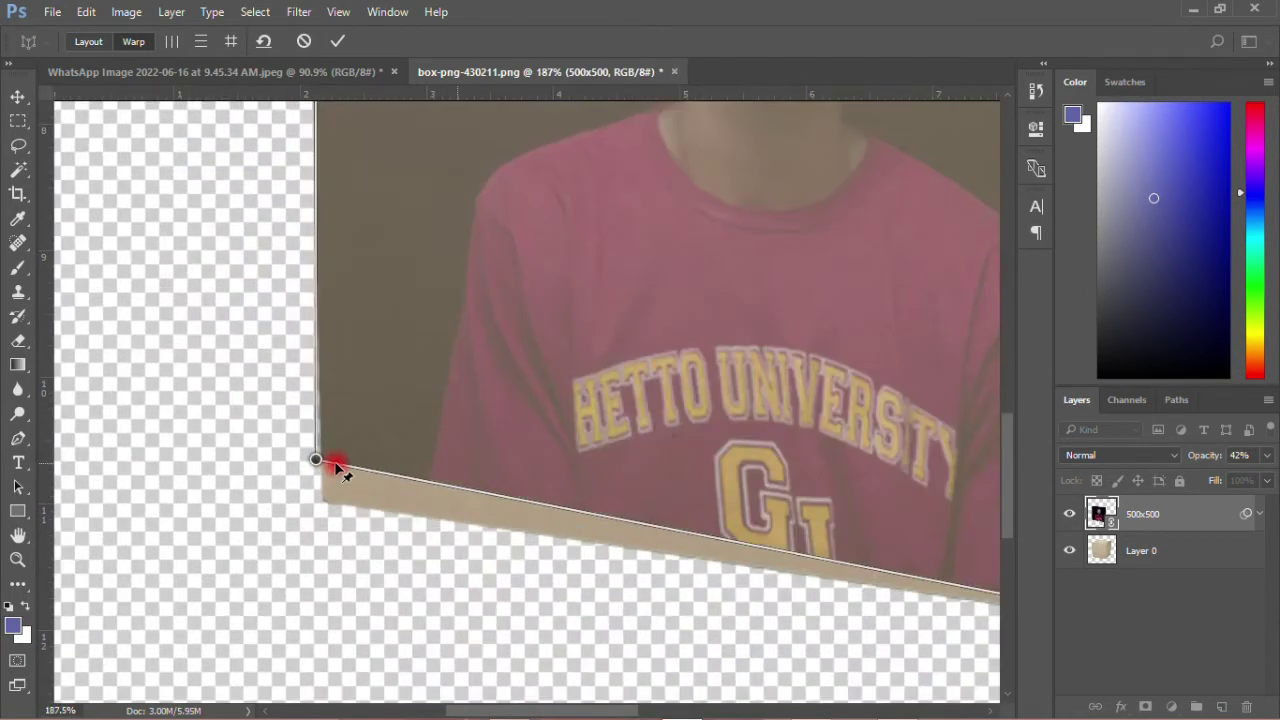
drag(316, 460, 323, 500)
scroll(327, 490, down, 6)
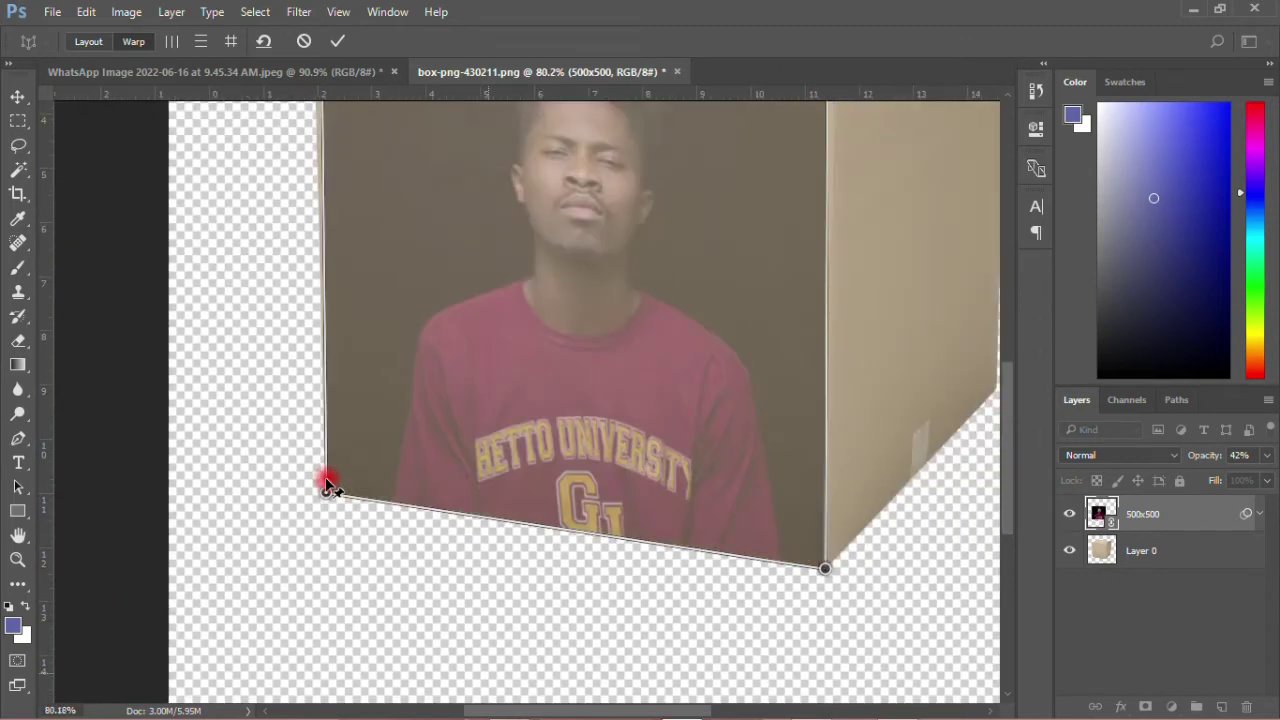
scroll(303, 184, up, 4)
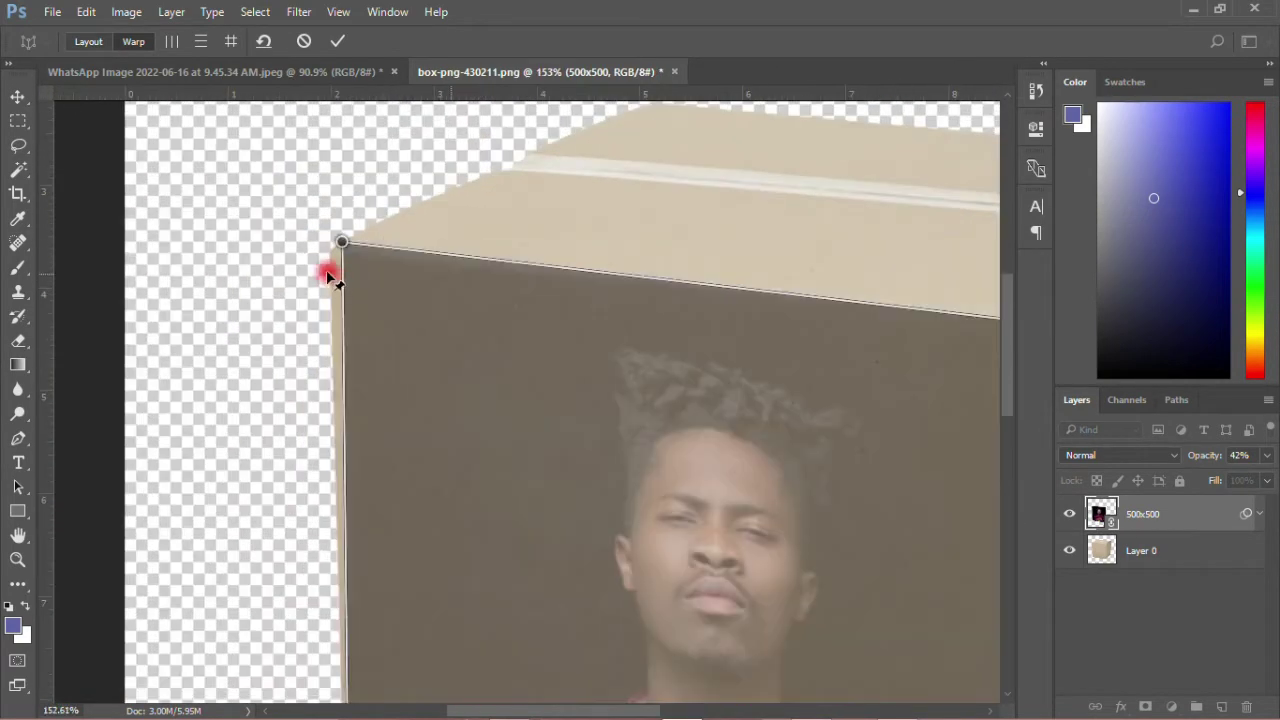
drag(340, 244, 328, 253)
scroll(395, 294, down, 5)
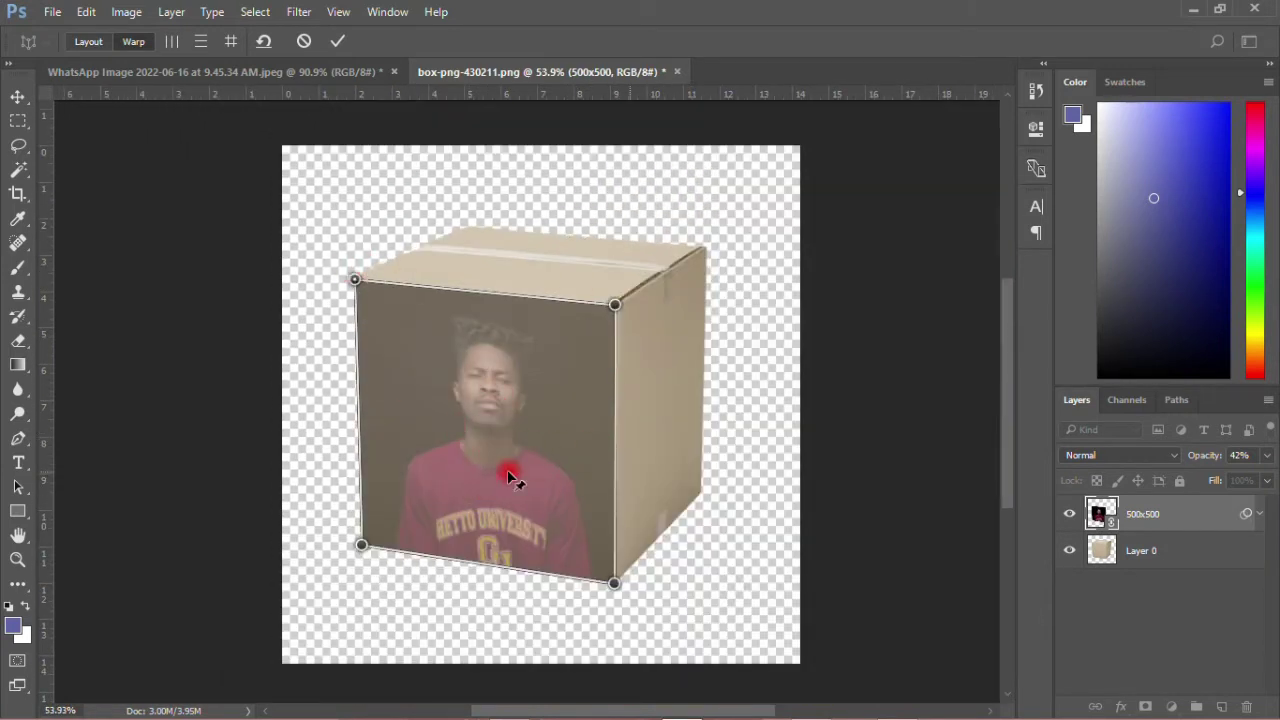
click(1268, 456)
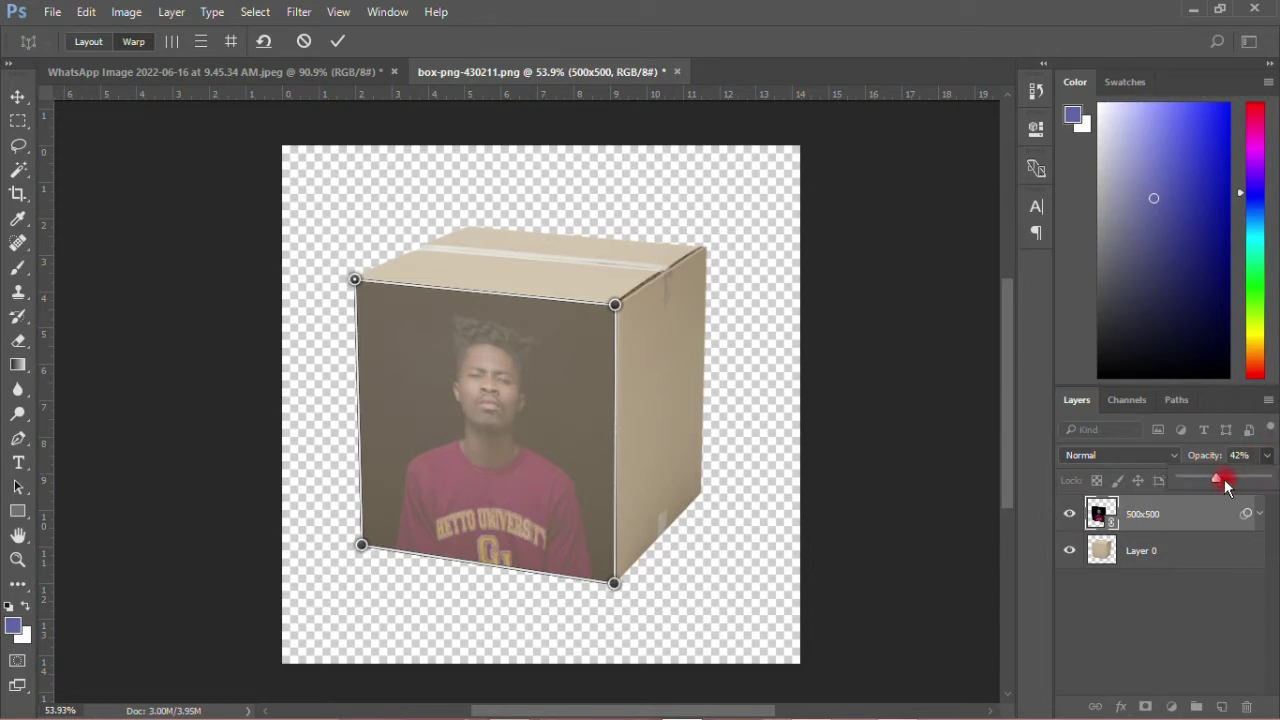
drag(1238, 484, 1270, 481)
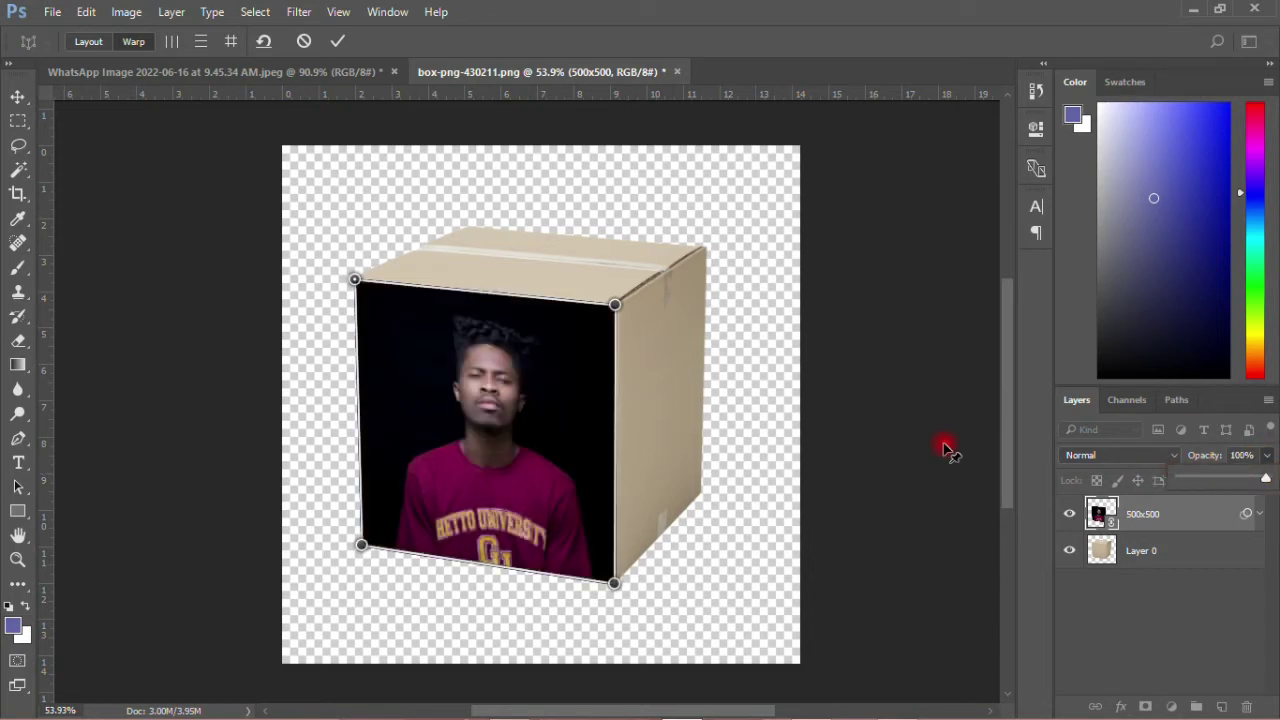
click(337, 41)
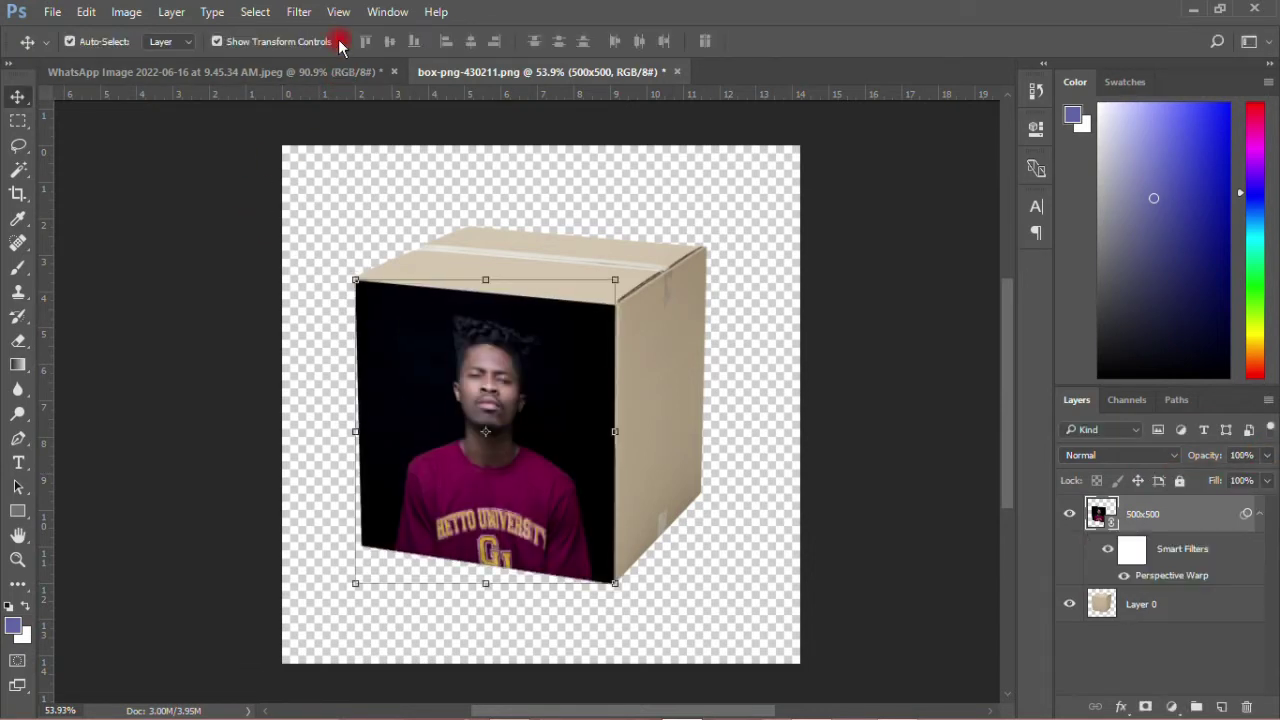
click(323, 393)
scroll(727, 469, up, 3)
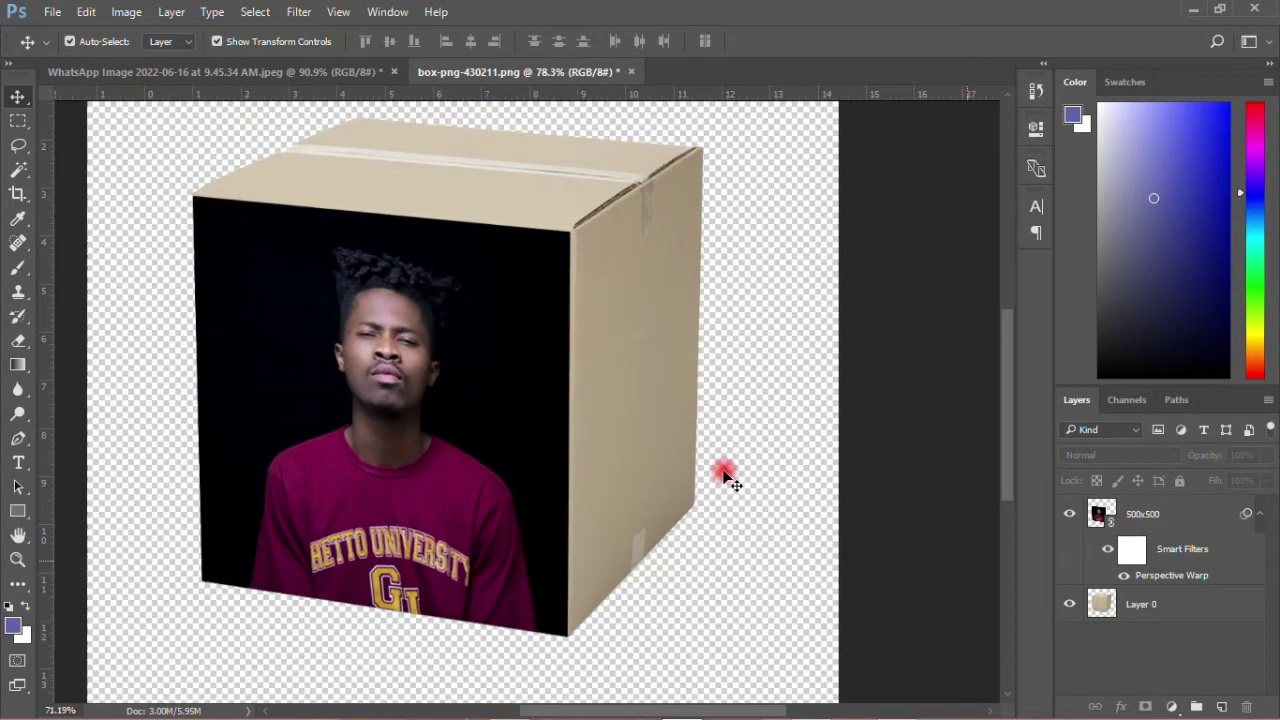
scroll(728, 471, down, 5)
scroll(641, 474, down, 2)
scroll(600, 476, up, 3)
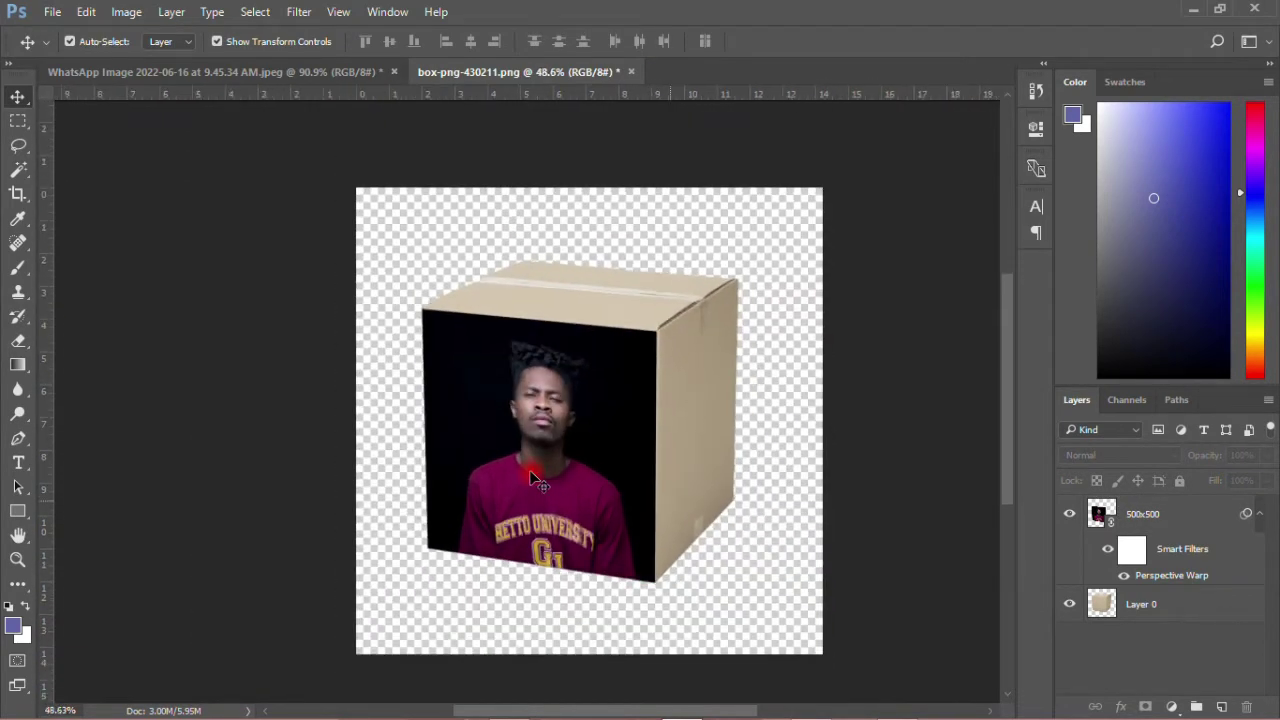
scroll(531, 474, down, 1)
scroll(533, 480, up, 3)
scroll(493, 527, down, 1)
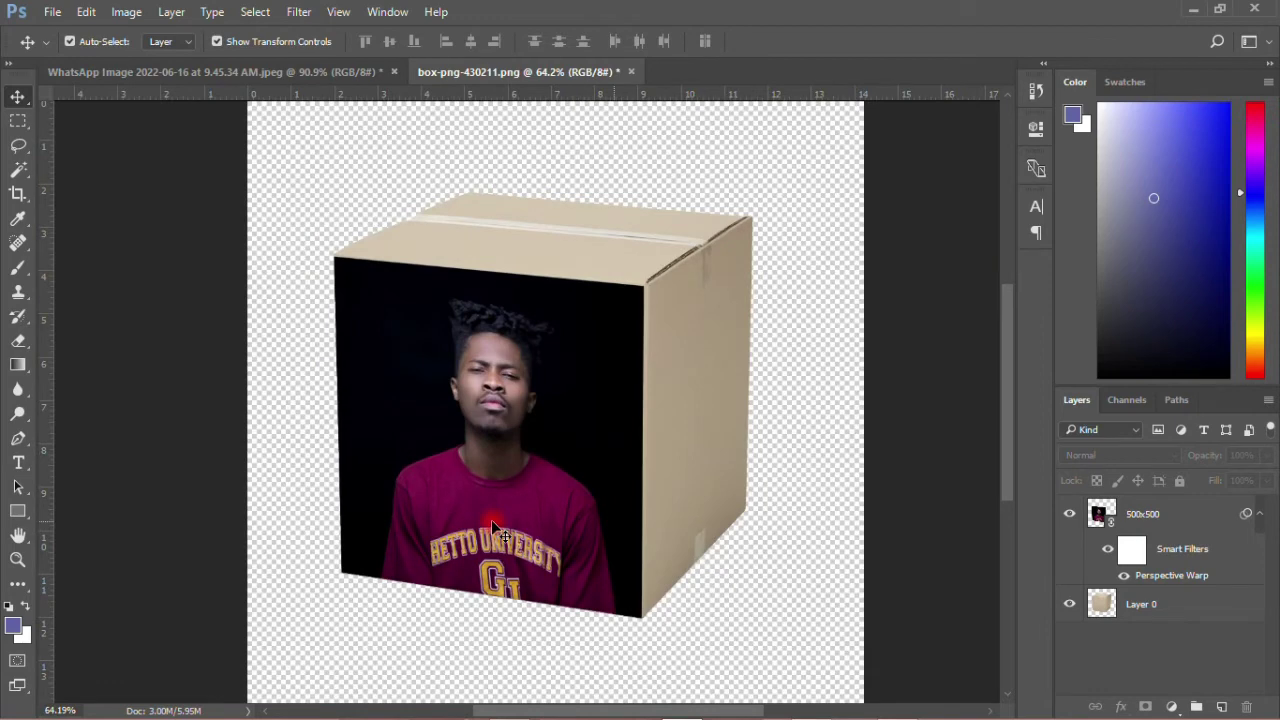
scroll(577, 548, down, 3)
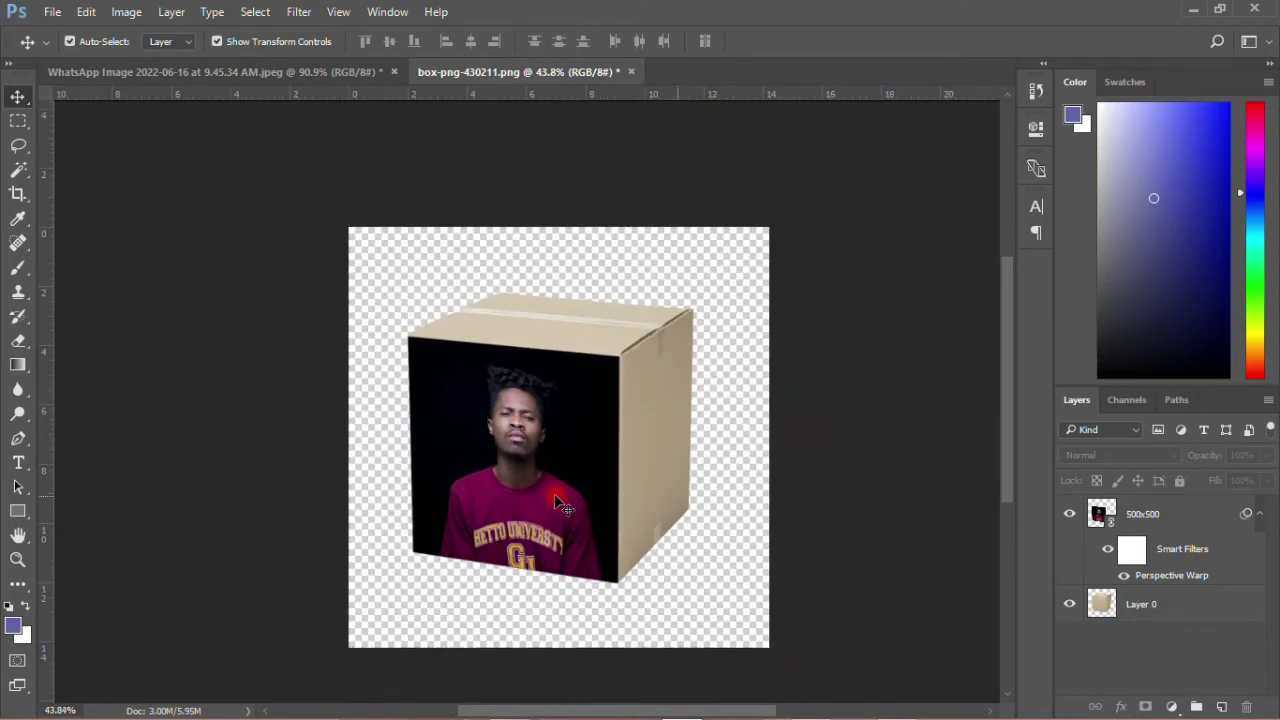
scroll(645, 506, up, 3)
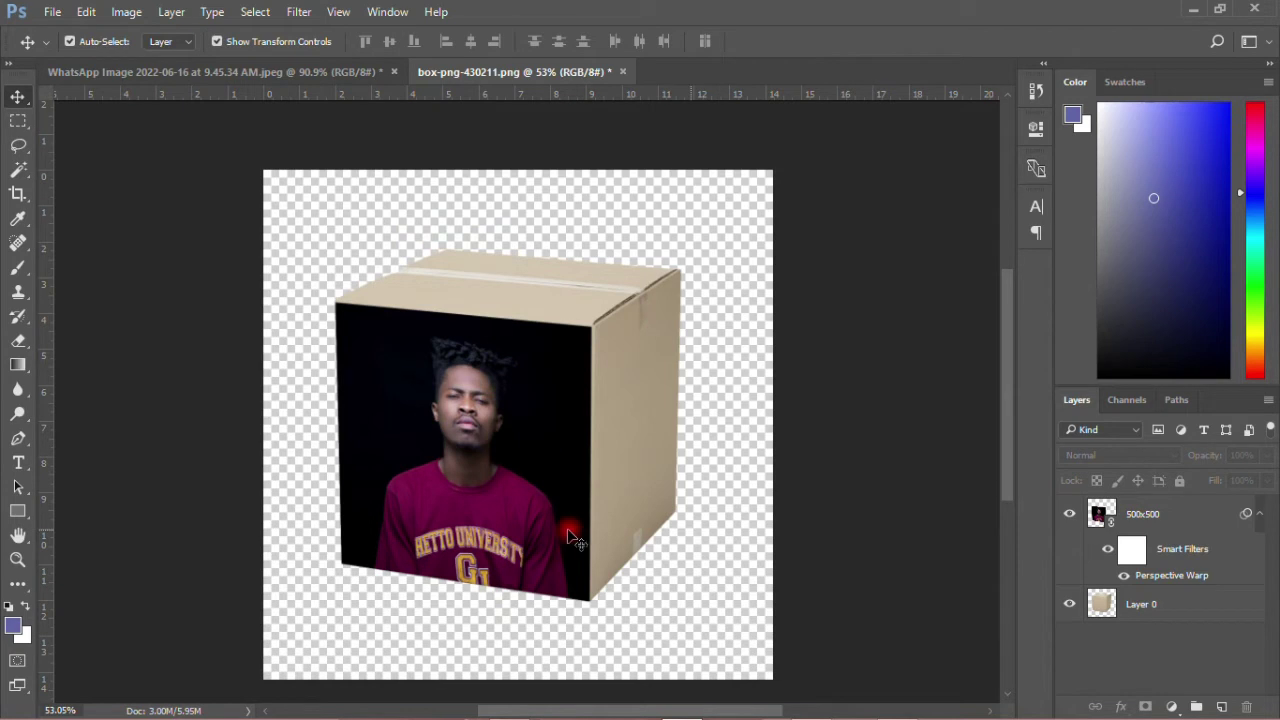
scroll(519, 463, down, 1)
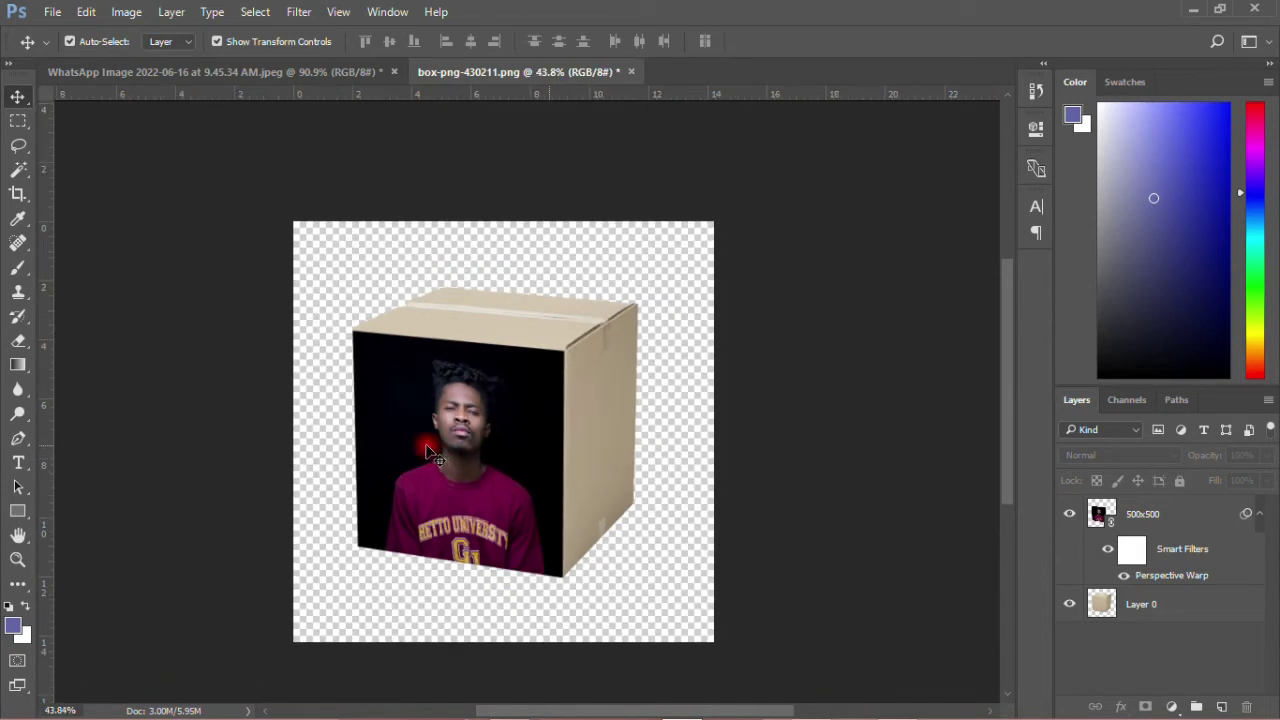
scroll(463, 455, up, 1)
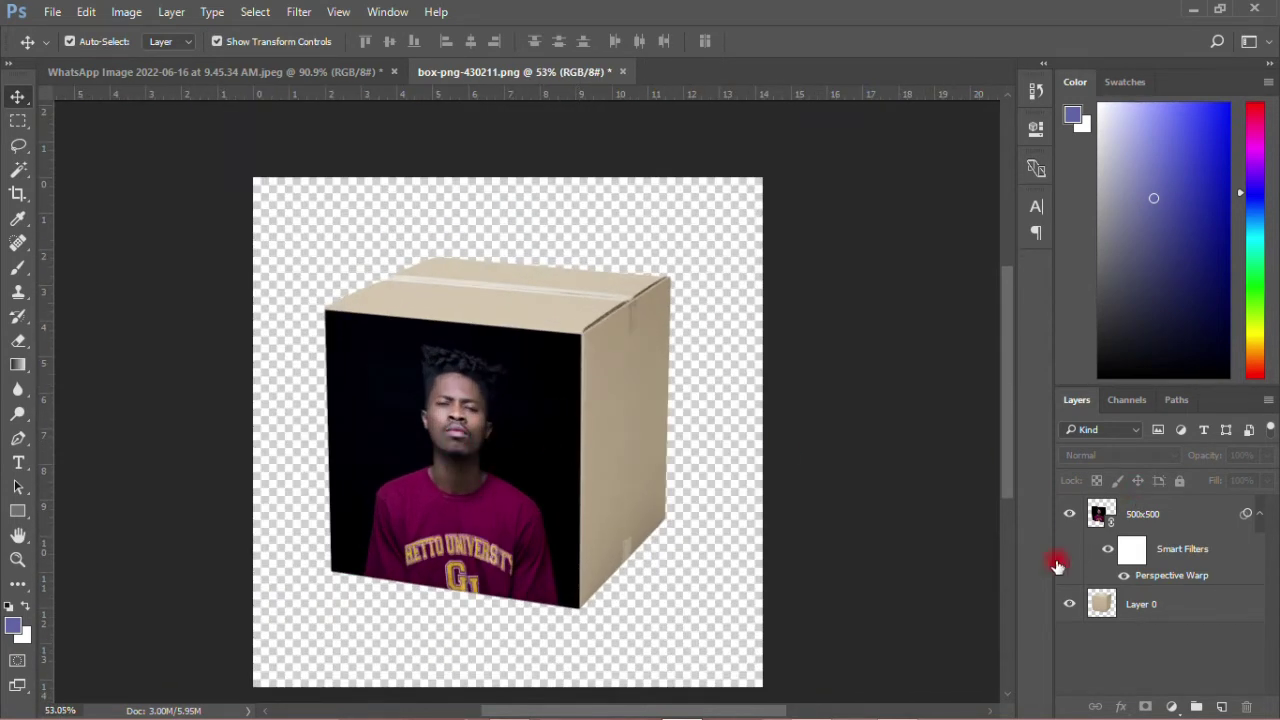
Place a linked 500x500 portrait over the box's right side face and commit it
click(52, 12)
click(100, 383)
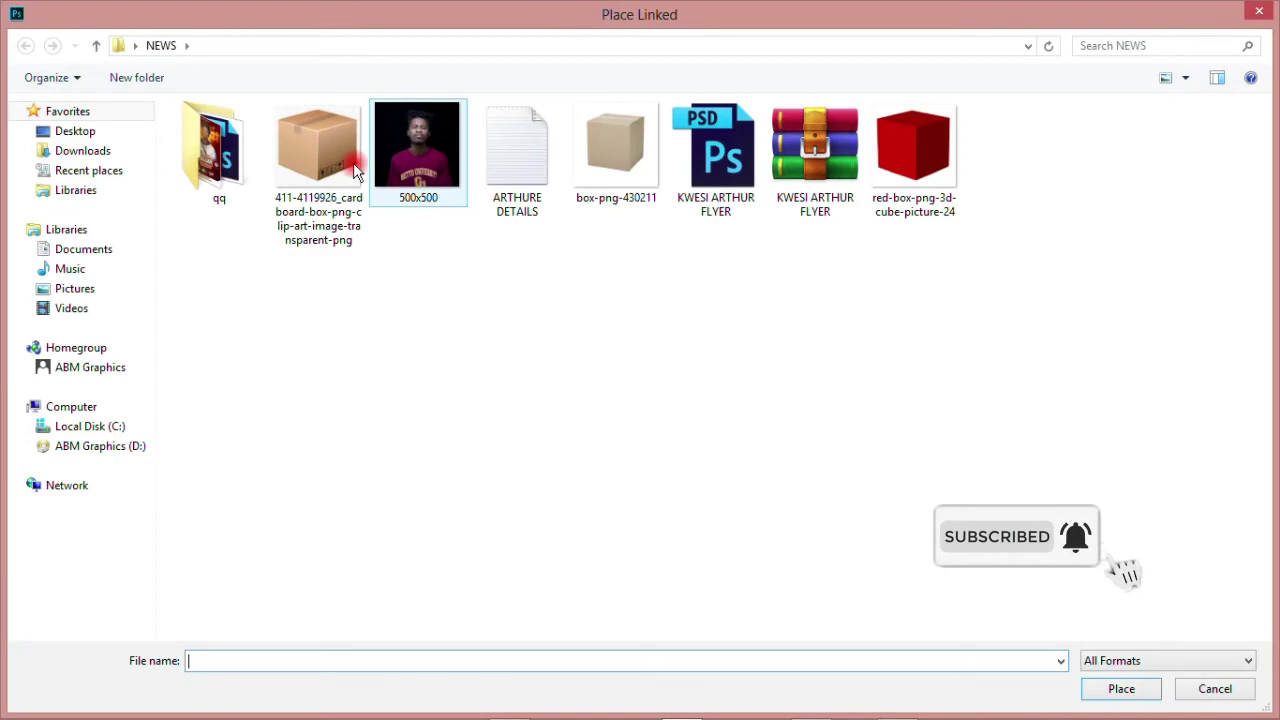
double_click(440, 175)
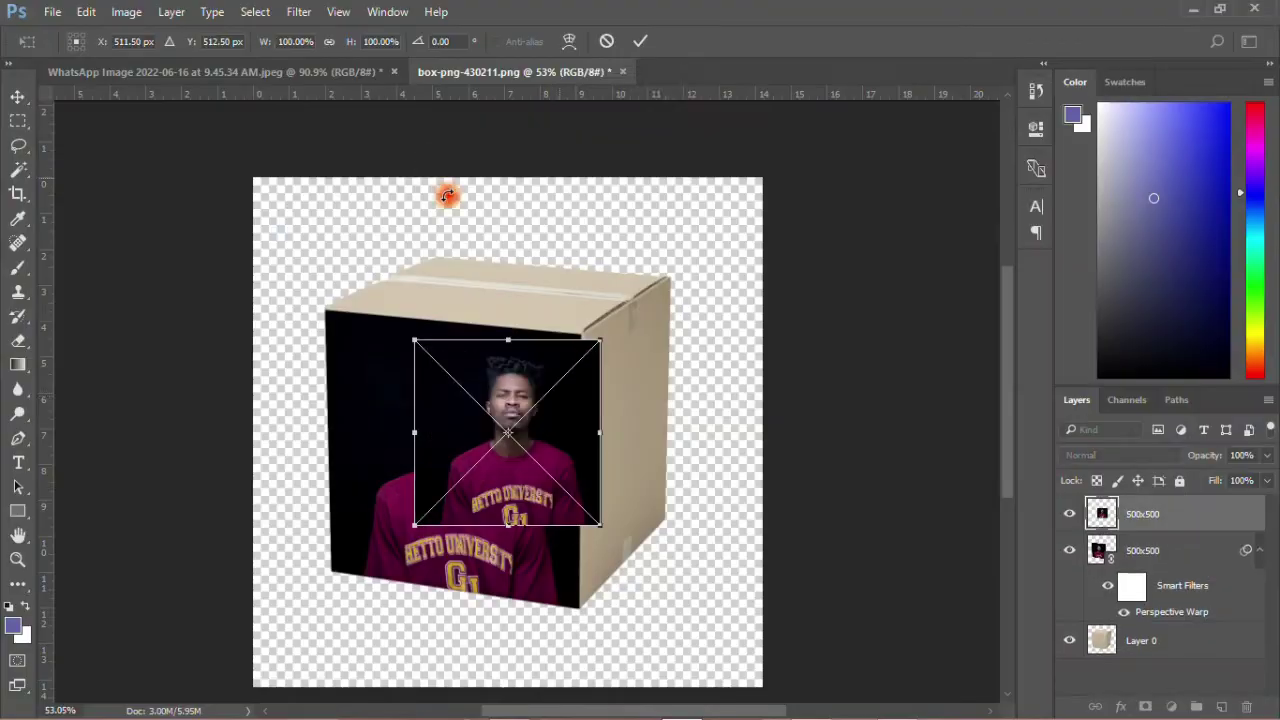
drag(555, 430, 680, 417)
click(640, 41)
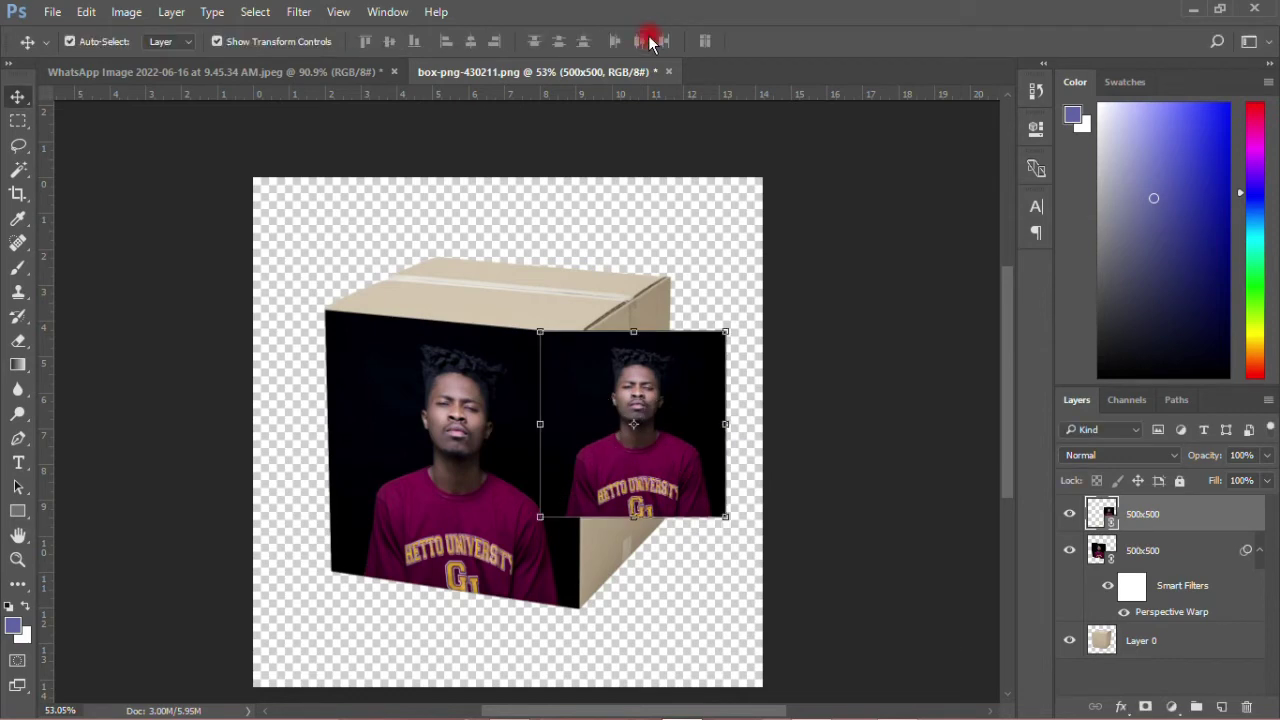
Try a perspective warp grid beside the portrait at reduced opacity, then cancel it
click(92, 13)
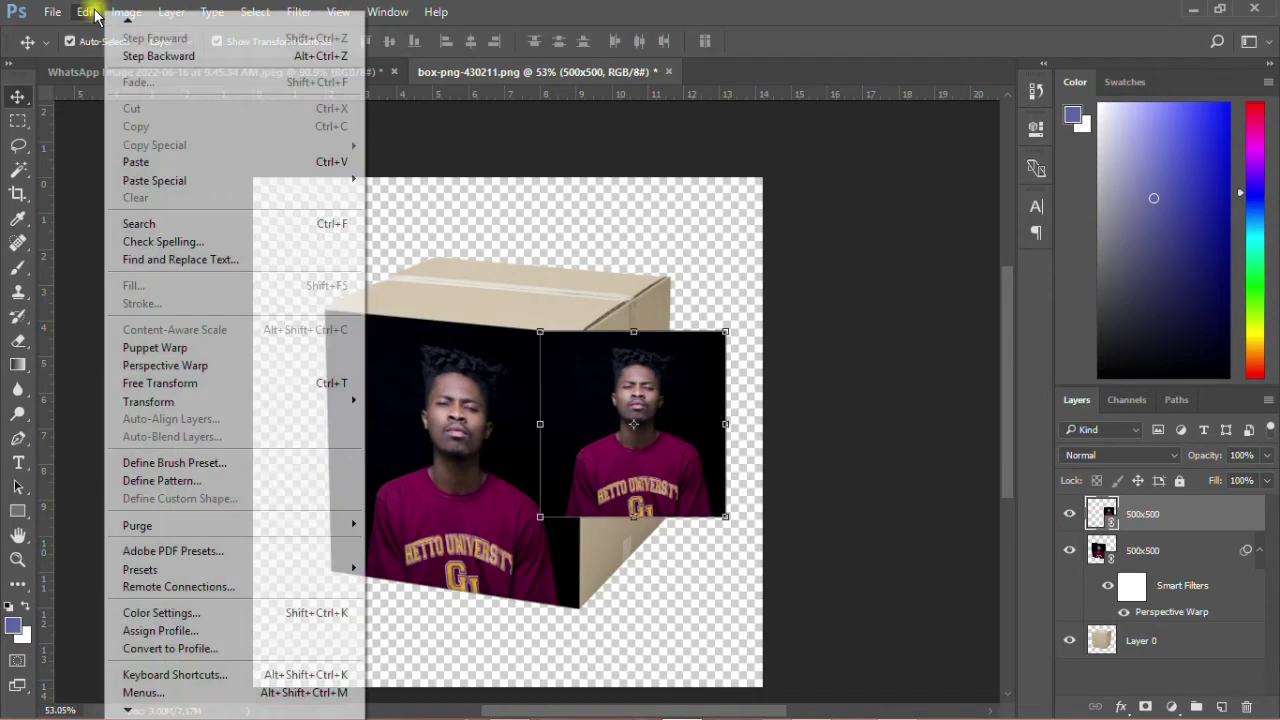
click(170, 366)
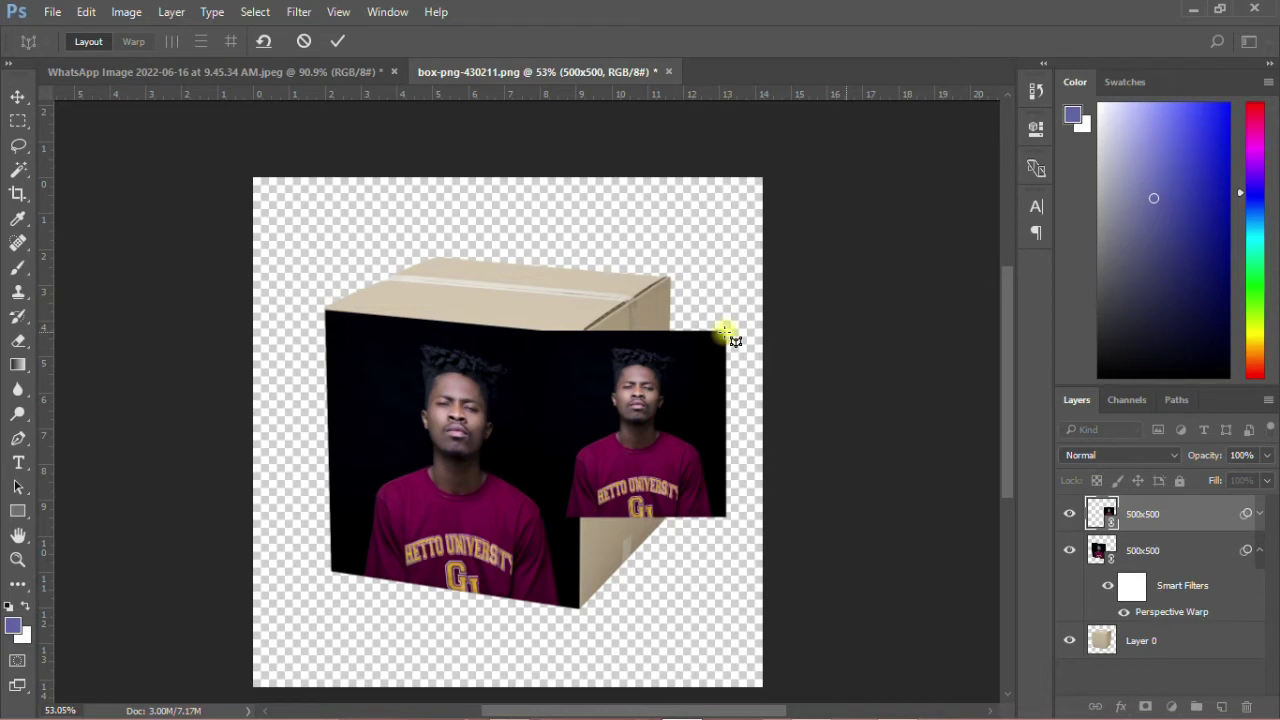
drag(724, 333, 826, 434)
click(1270, 456)
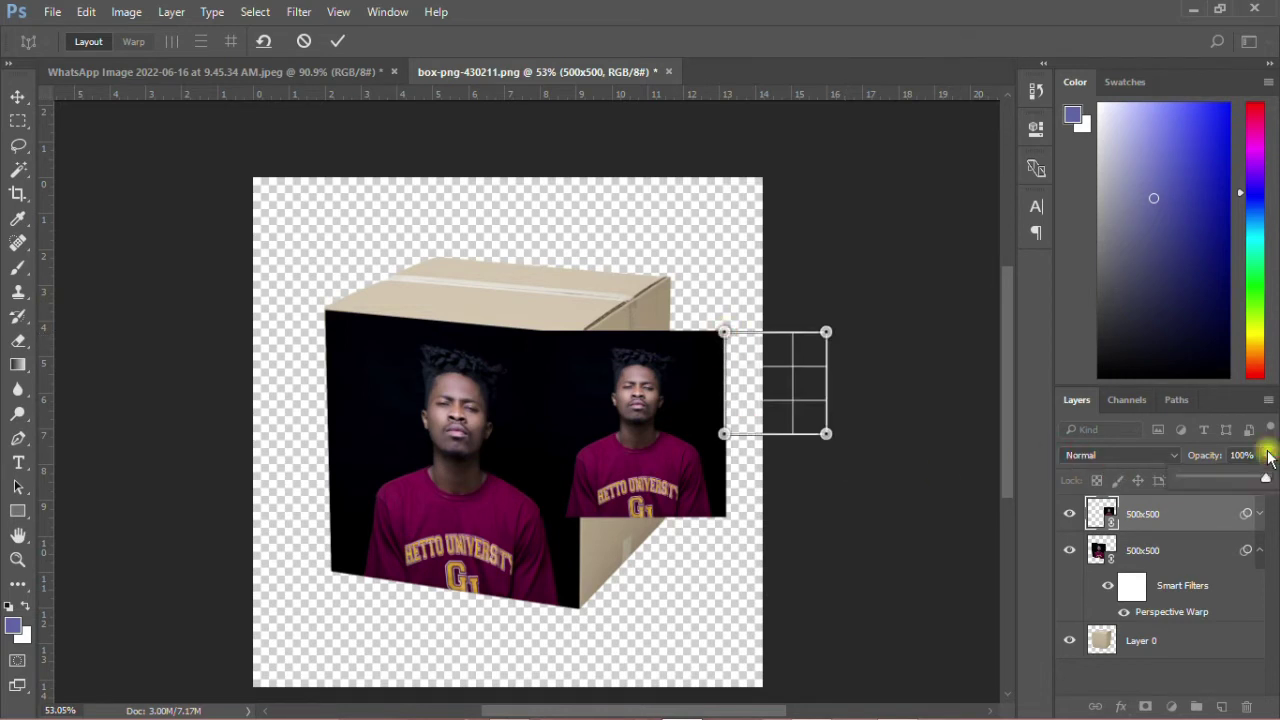
drag(1215, 484, 1213, 484)
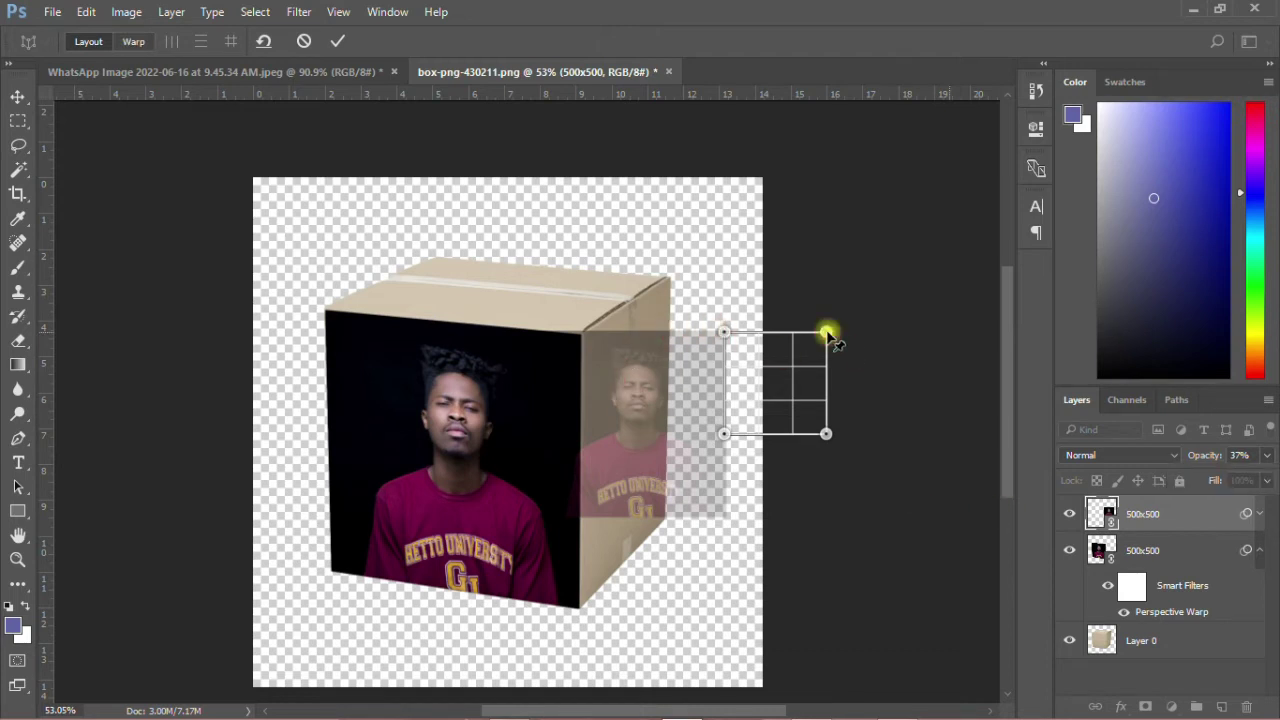
drag(826, 333, 781, 353)
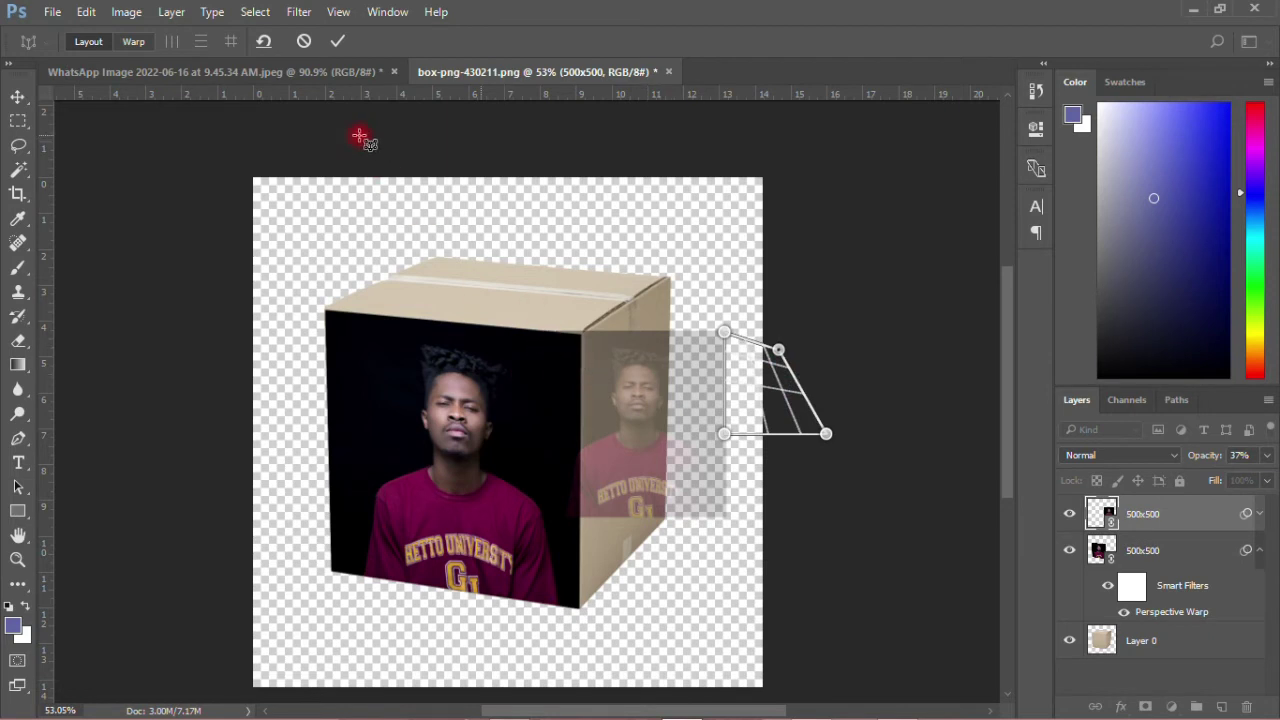
click(300, 41)
Hide the front-face portrait, move the new portrait right, shift the box left, reselect the portrait
click(18, 96)
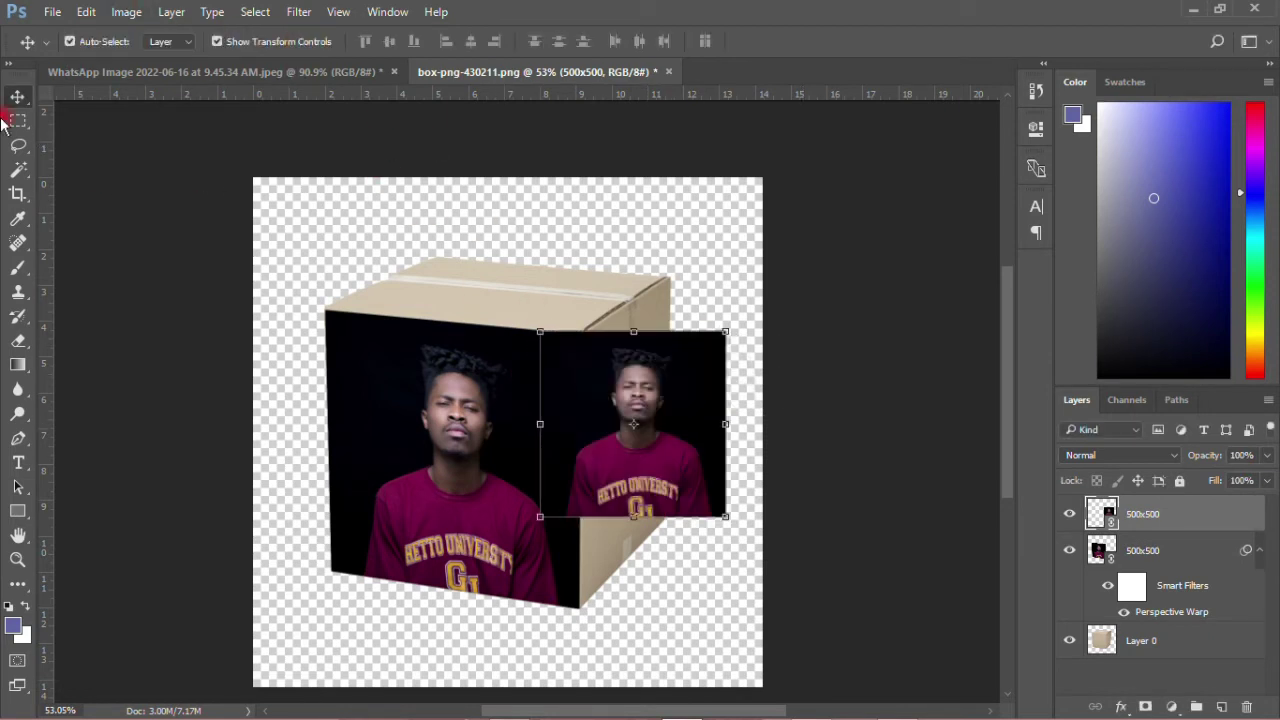
click(1070, 551)
drag(677, 377, 694, 340)
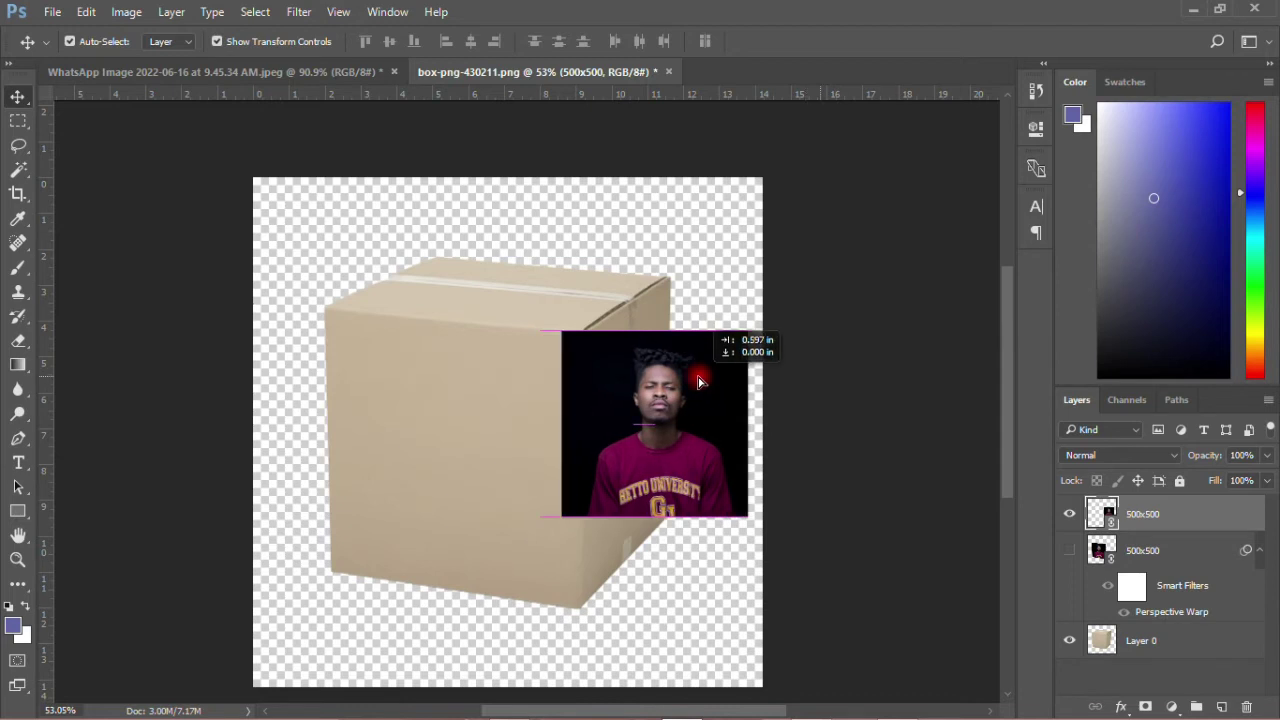
drag(449, 377, 408, 403)
click(660, 405)
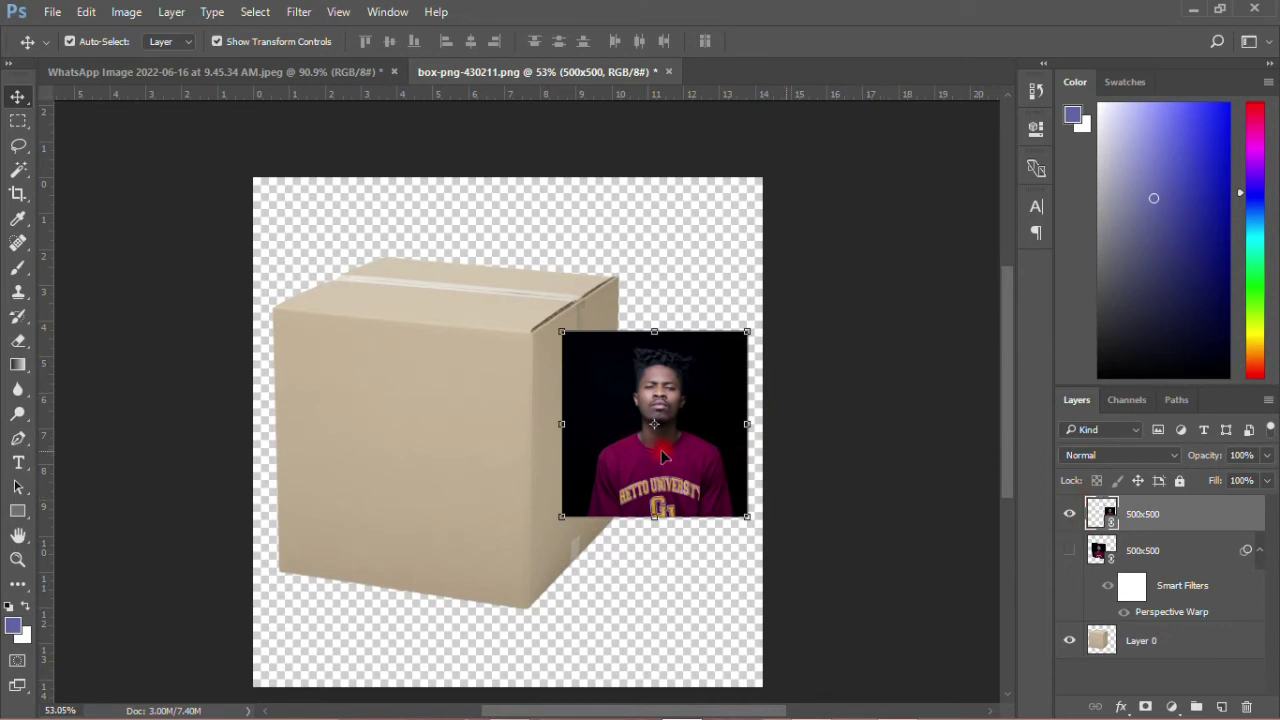
Undo the box move and start a perspective warp on the top portrait layer
click(86, 11)
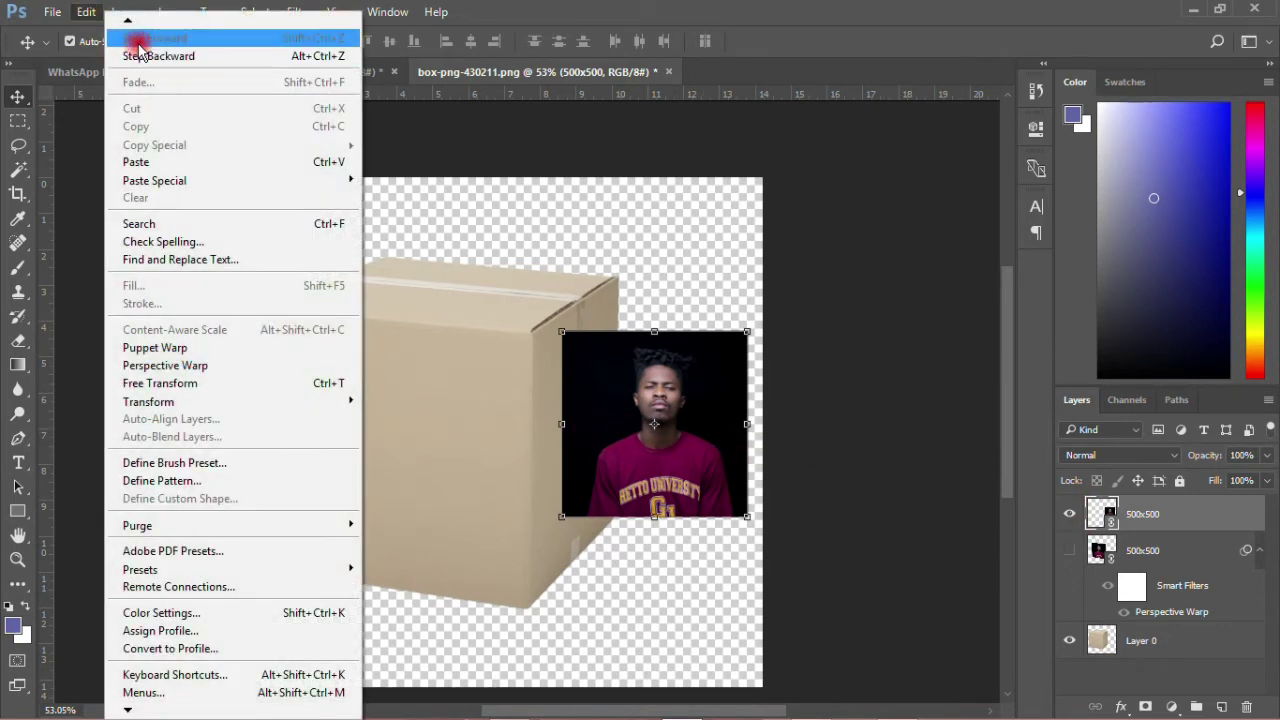
click(142, 53)
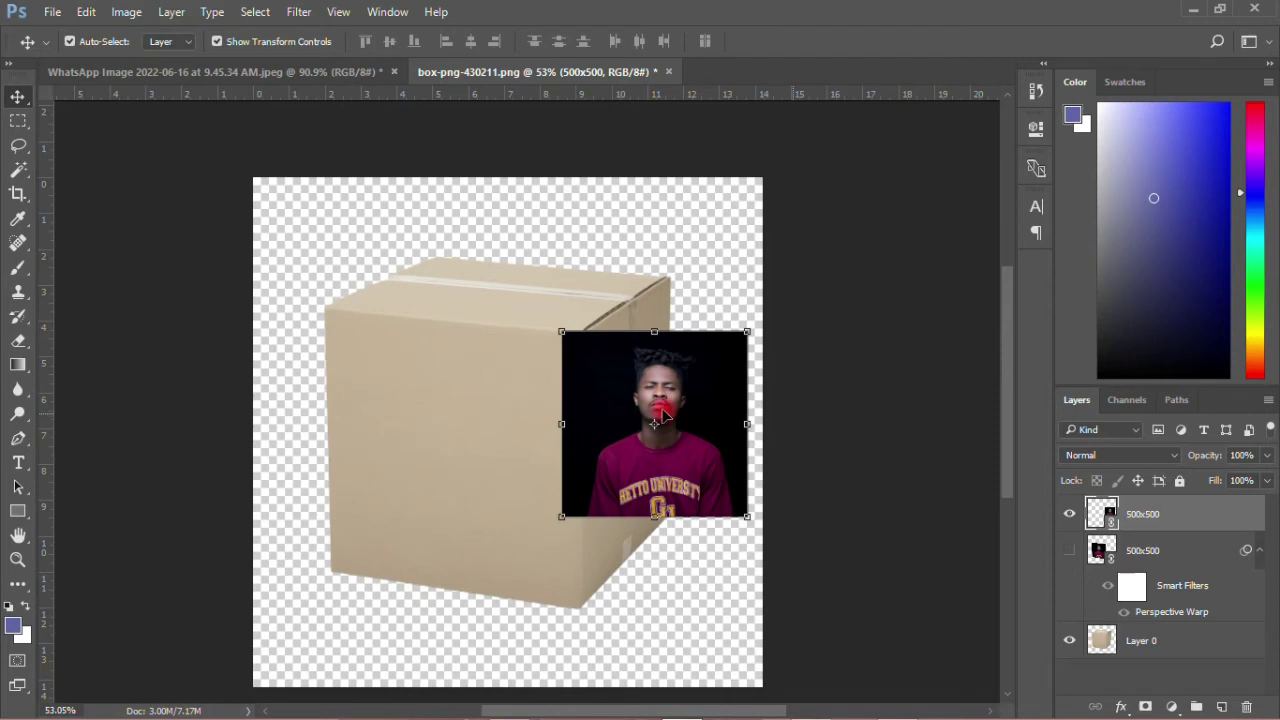
click(94, 11)
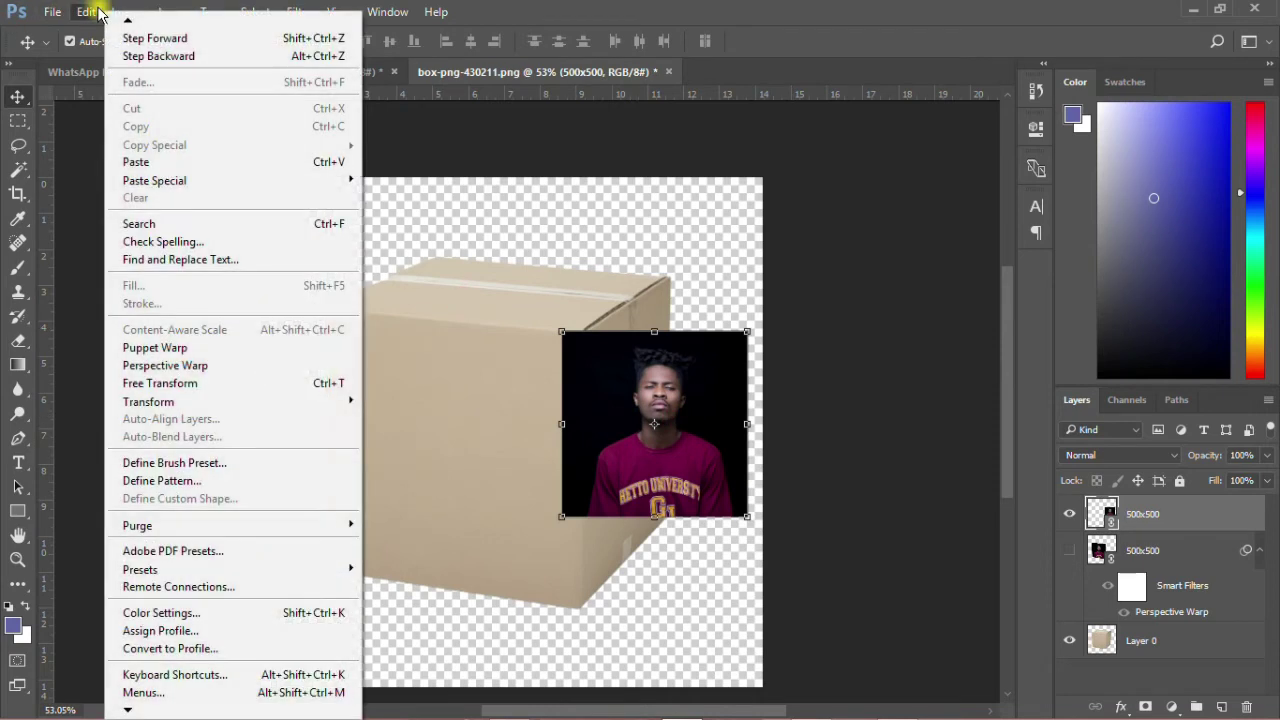
click(160, 366)
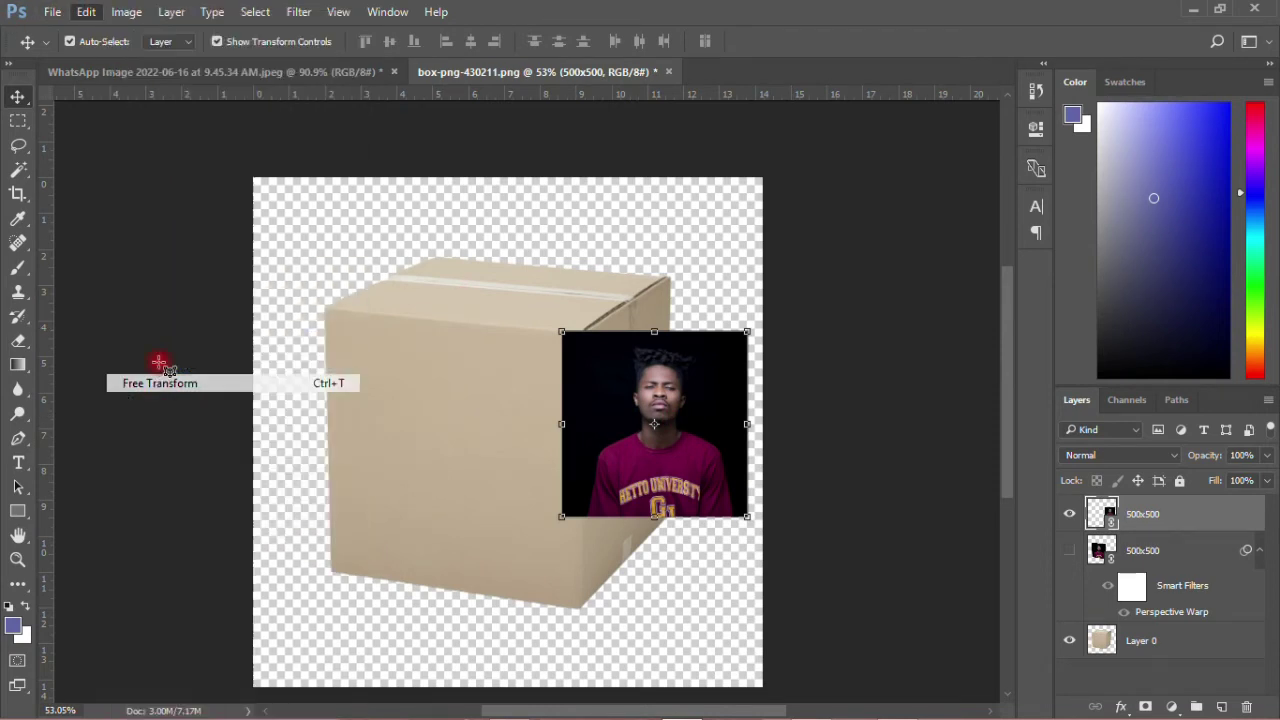
Draw a layout grid spanning the side portrait's four corners
click(560, 334)
drag(661, 334, 746, 332)
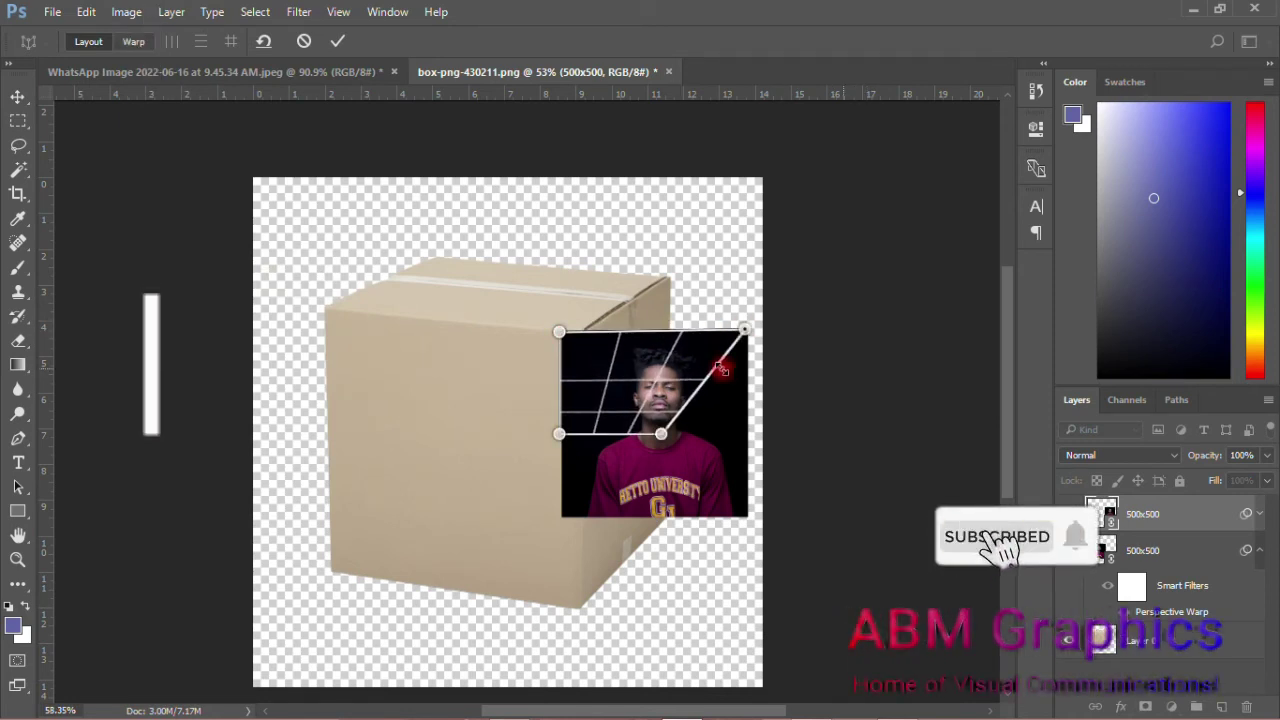
scroll(730, 370, up, 3)
drag(622, 485, 766, 620)
drag(446, 485, 449, 621)
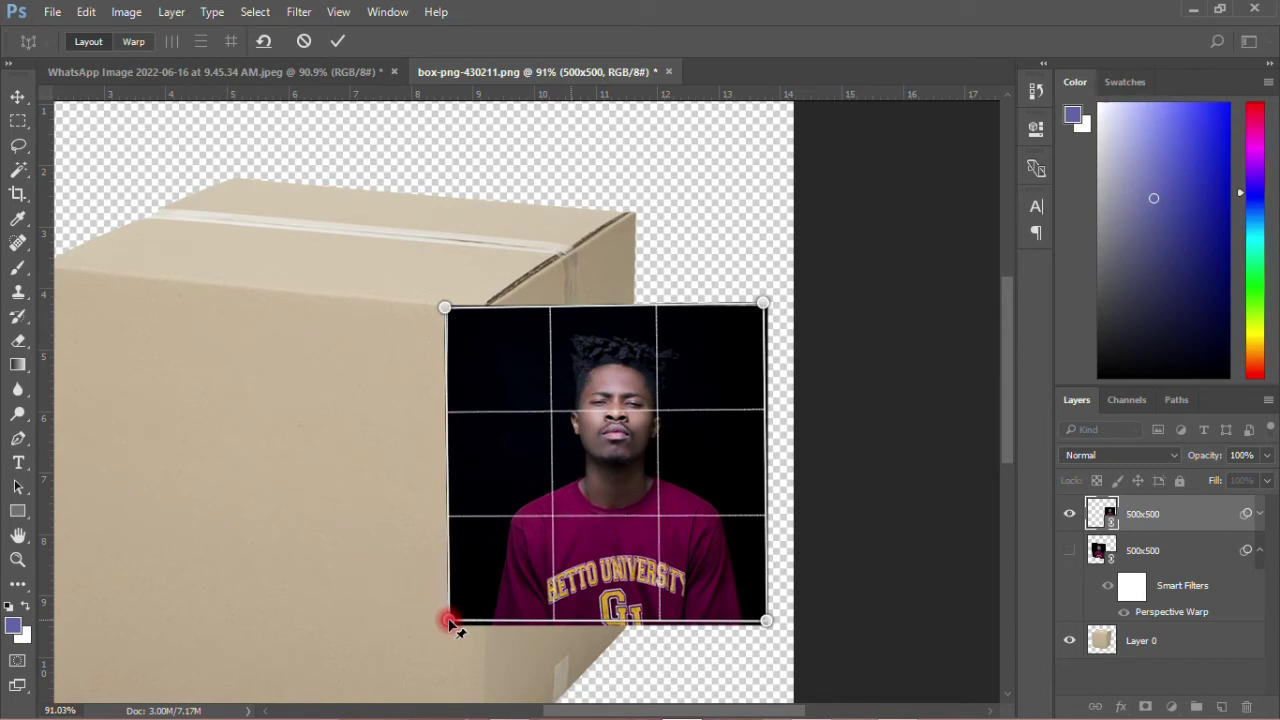
Snap the plane's bottom-left, bottom-right, top-right and top-left corners onto the box's edge points
scroll(475, 650, up, 4)
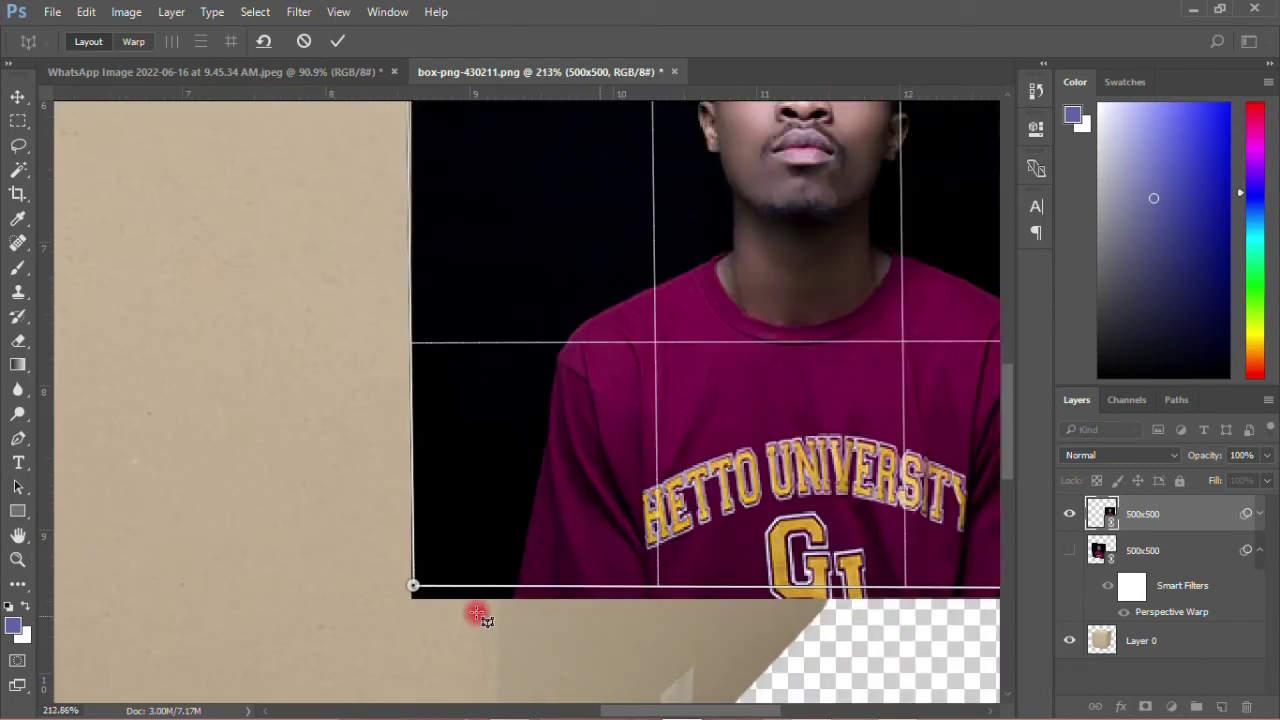
drag(414, 590, 416, 602)
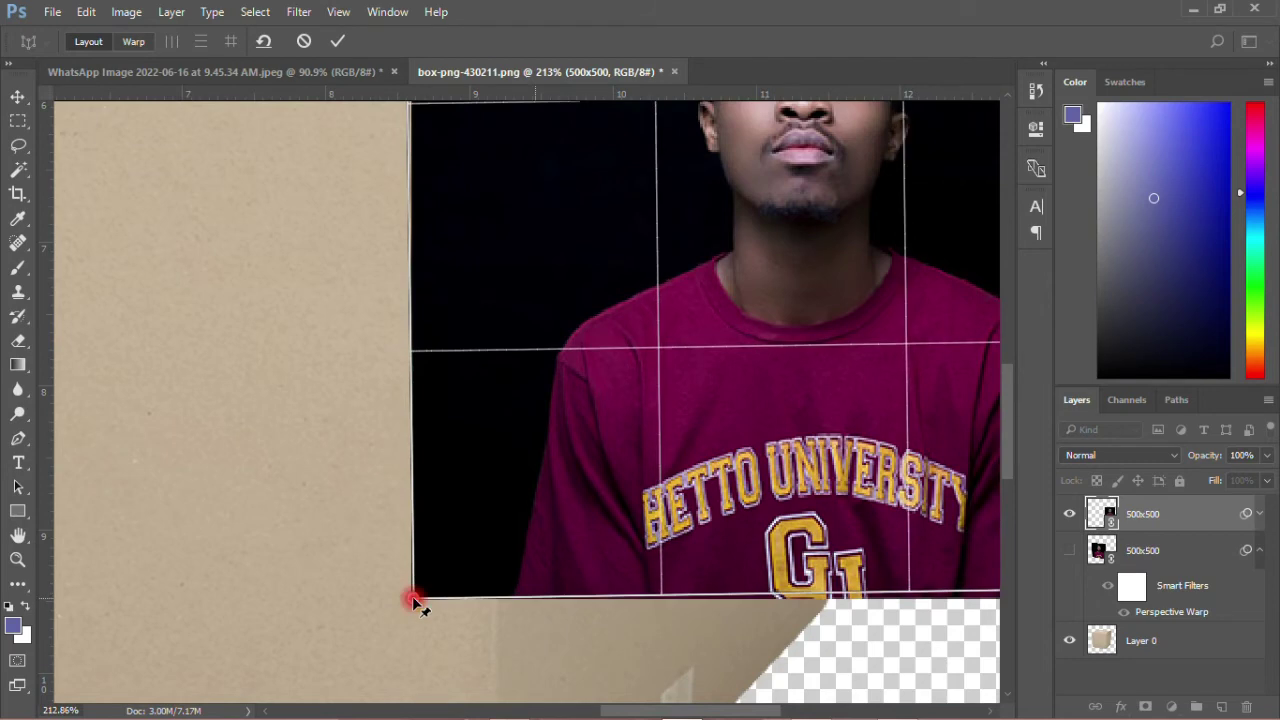
scroll(494, 614, down, 2)
scroll(965, 612, up, 3)
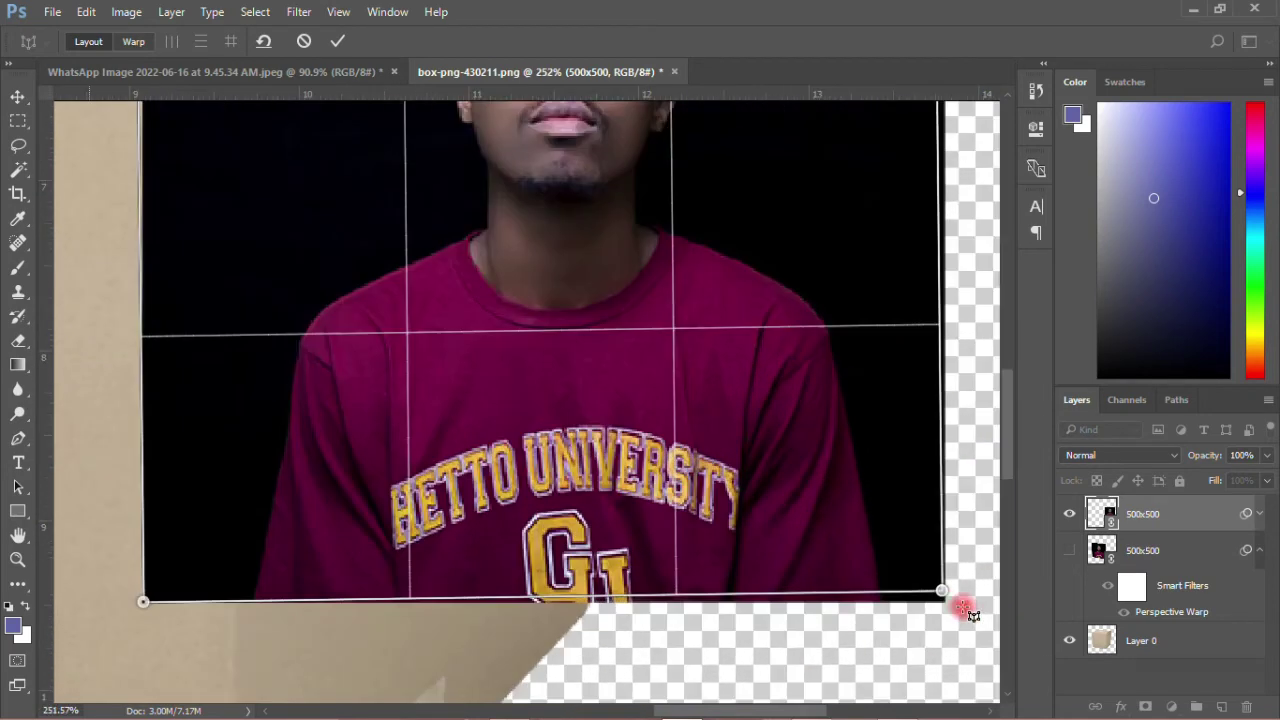
scroll(964, 610, up, 2)
drag(940, 582, 948, 601)
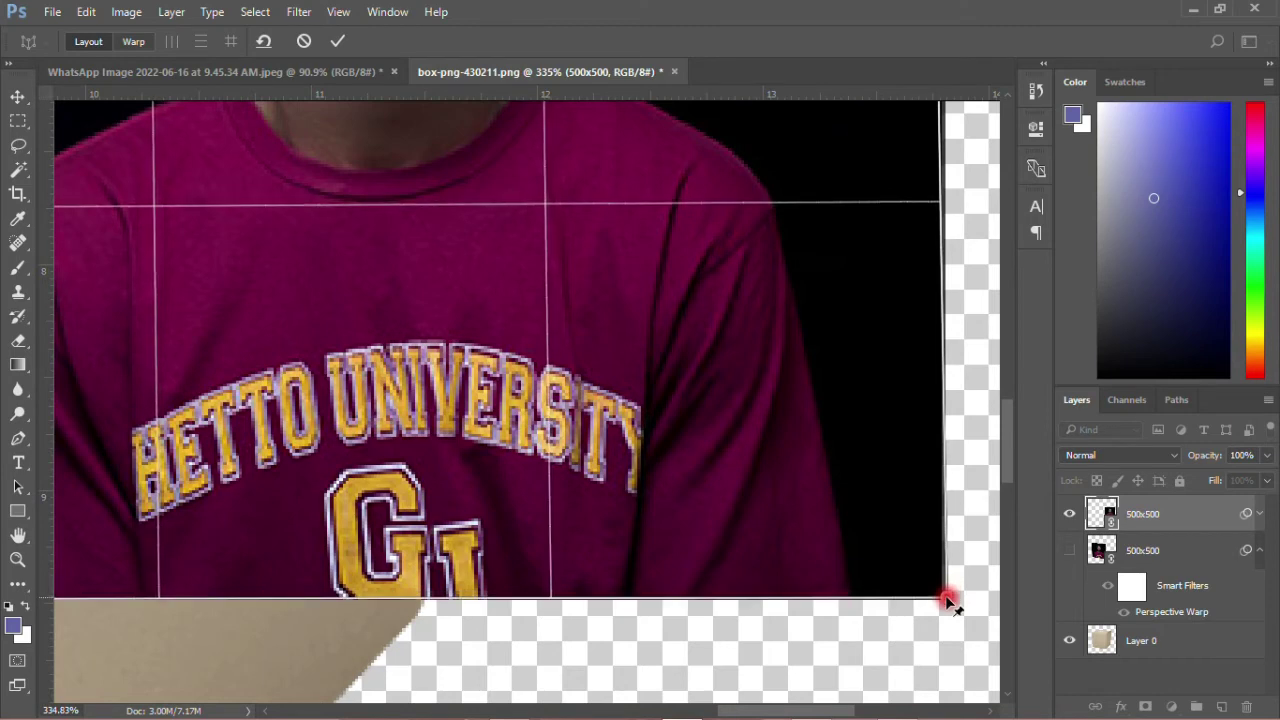
scroll(906, 546, down, 4)
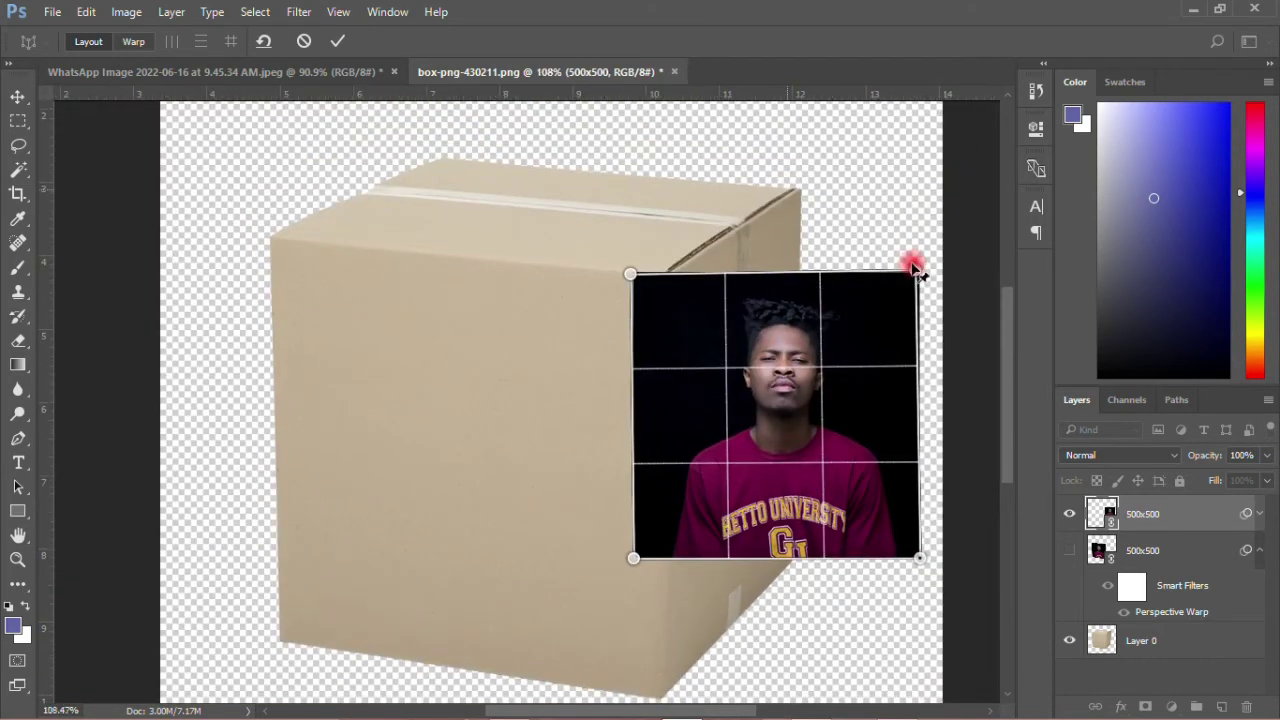
scroll(908, 263, up, 3)
scroll(945, 282, up, 2)
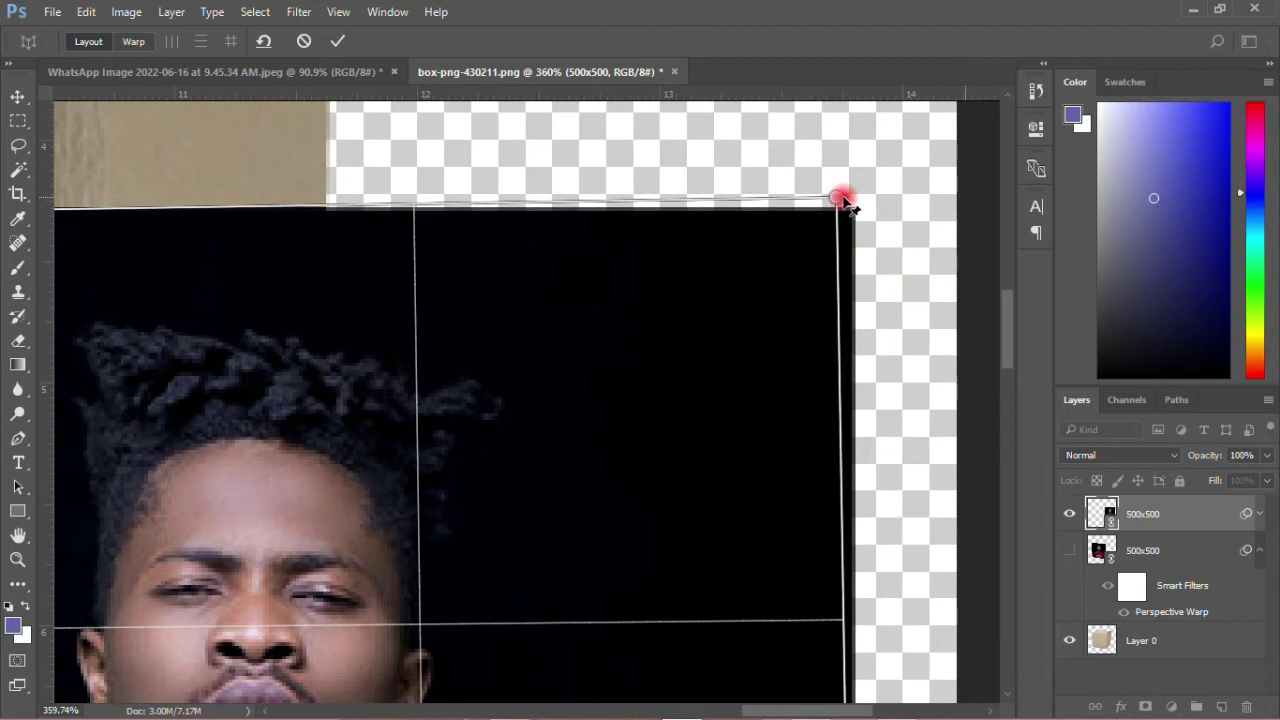
mouse_move(839, 198)
mouse_down()
mouse_move(862, 216)
mouse_move(857, 206)
mouse_up()
key(ctrl+0)
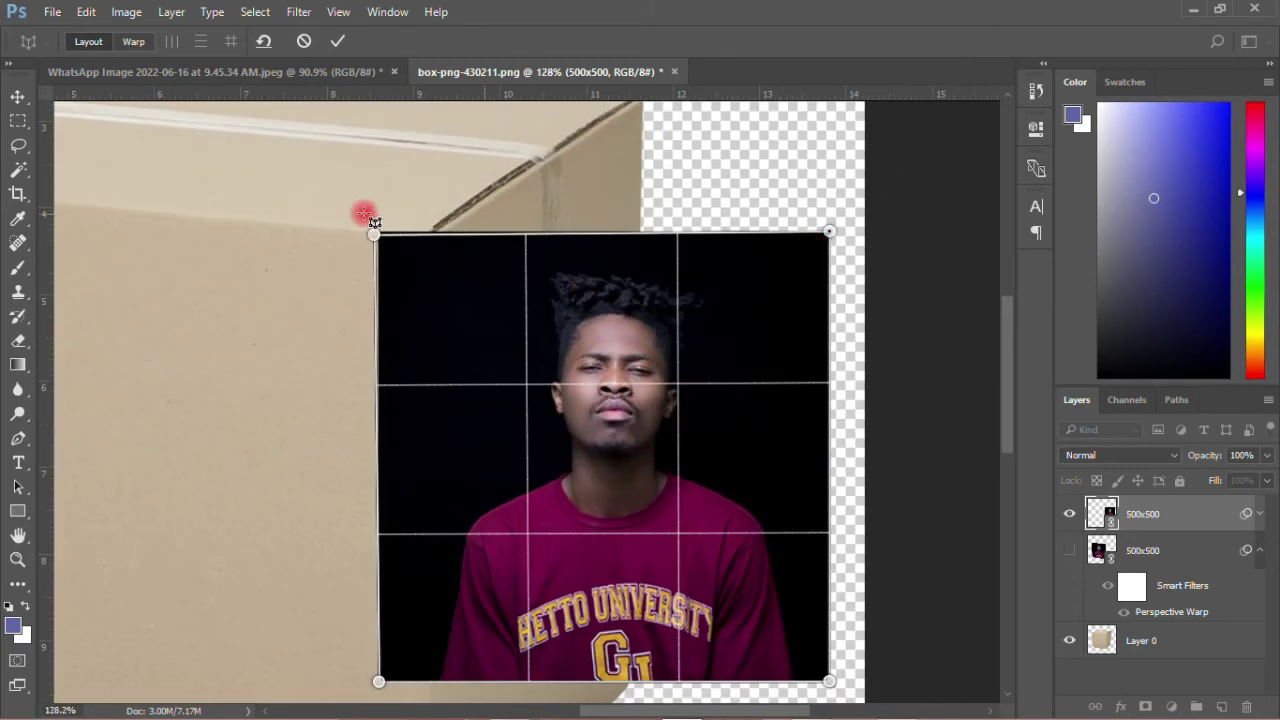
scroll(363, 213, up, 6)
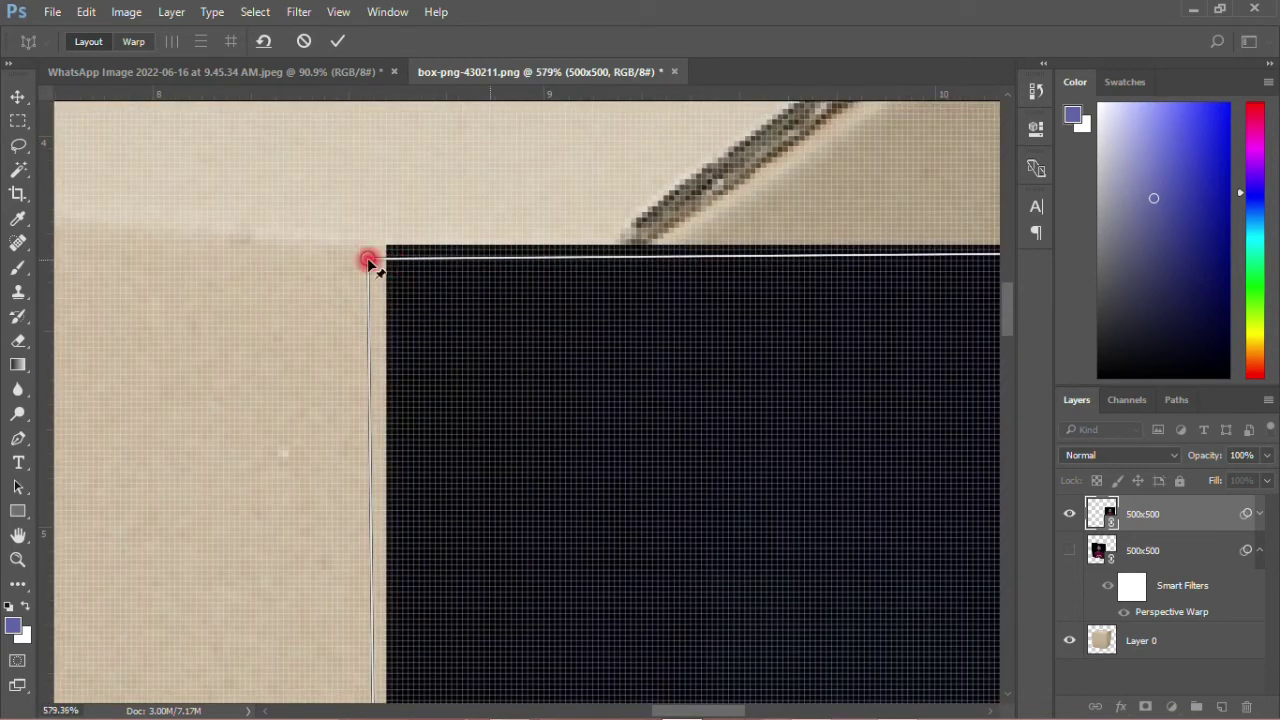
drag(367, 257, 389, 250)
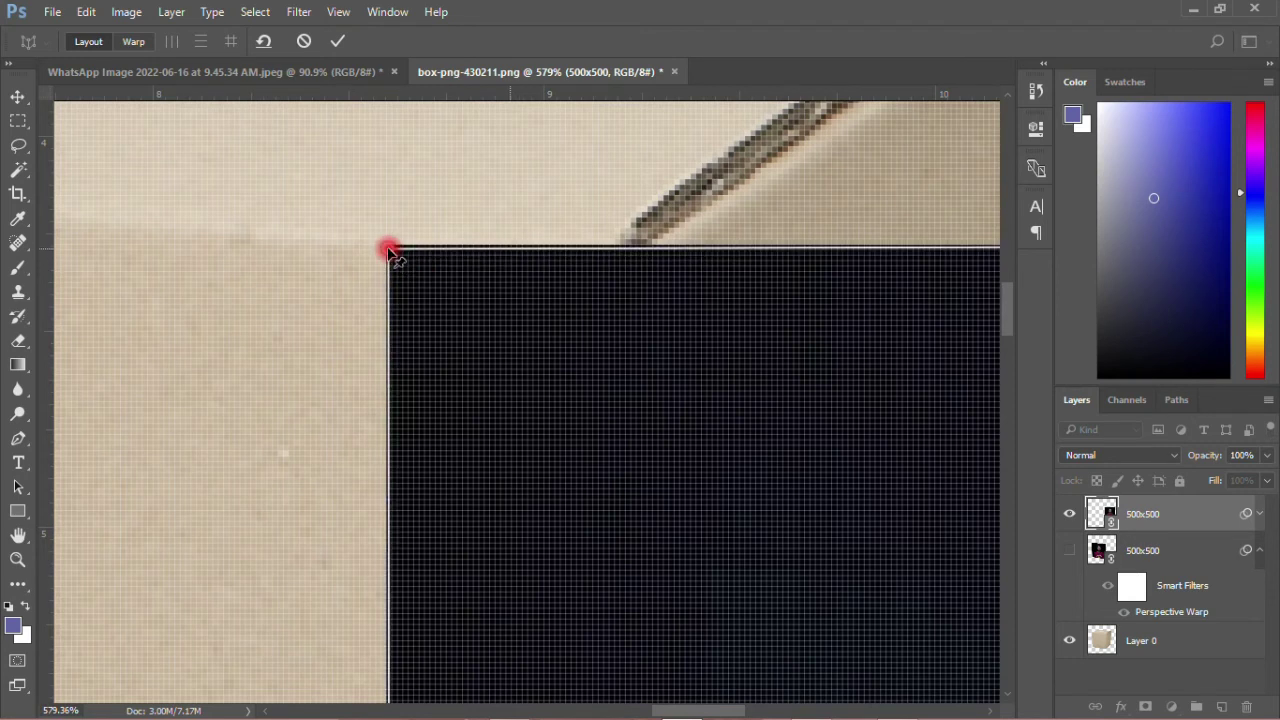
scroll(390, 342, down, 9)
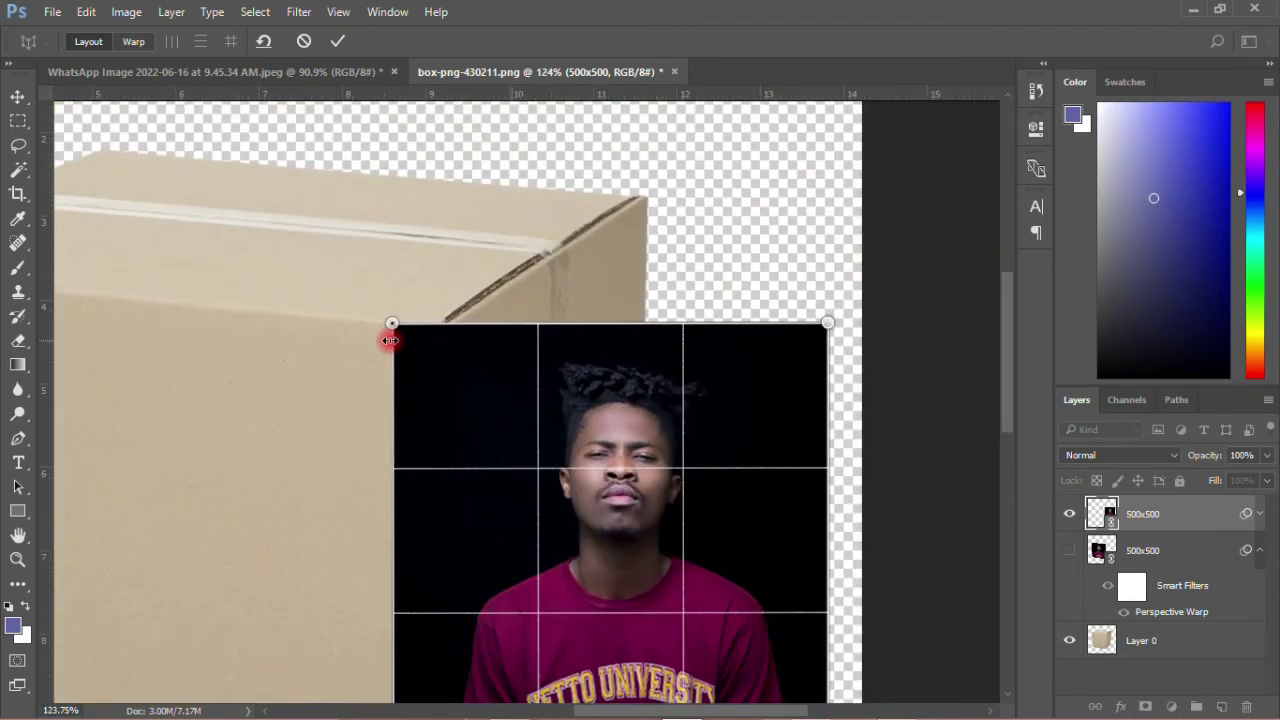
In Warp mode, pin the top corners to the box's top edge and stretch bottom-left down
click(136, 42)
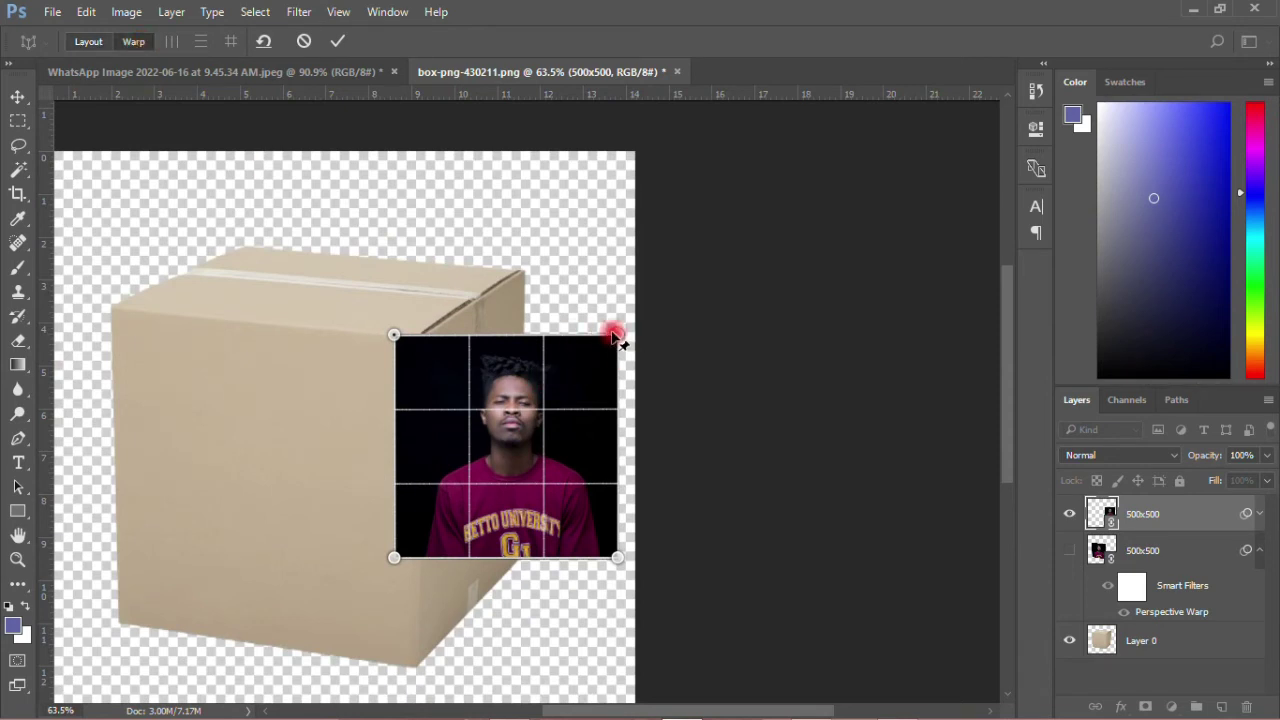
drag(617, 337, 518, 268)
click(396, 335)
drag(400, 341, 430, 343)
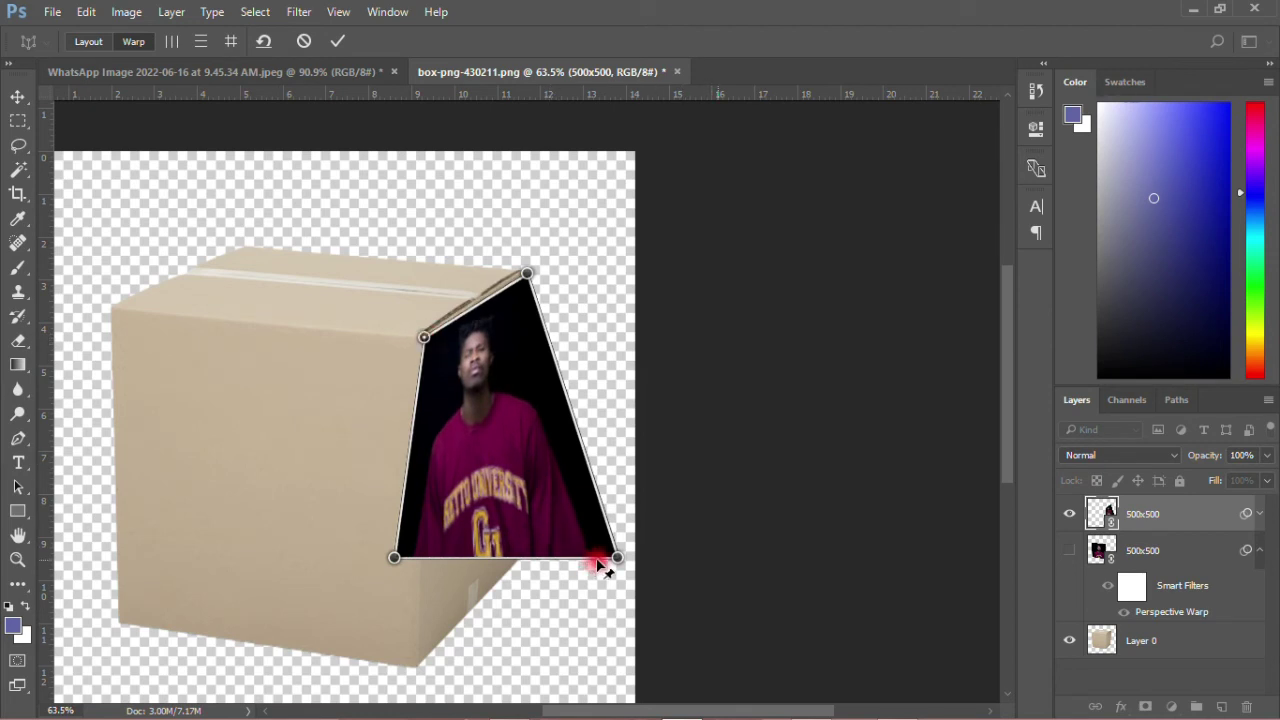
drag(397, 557, 418, 663)
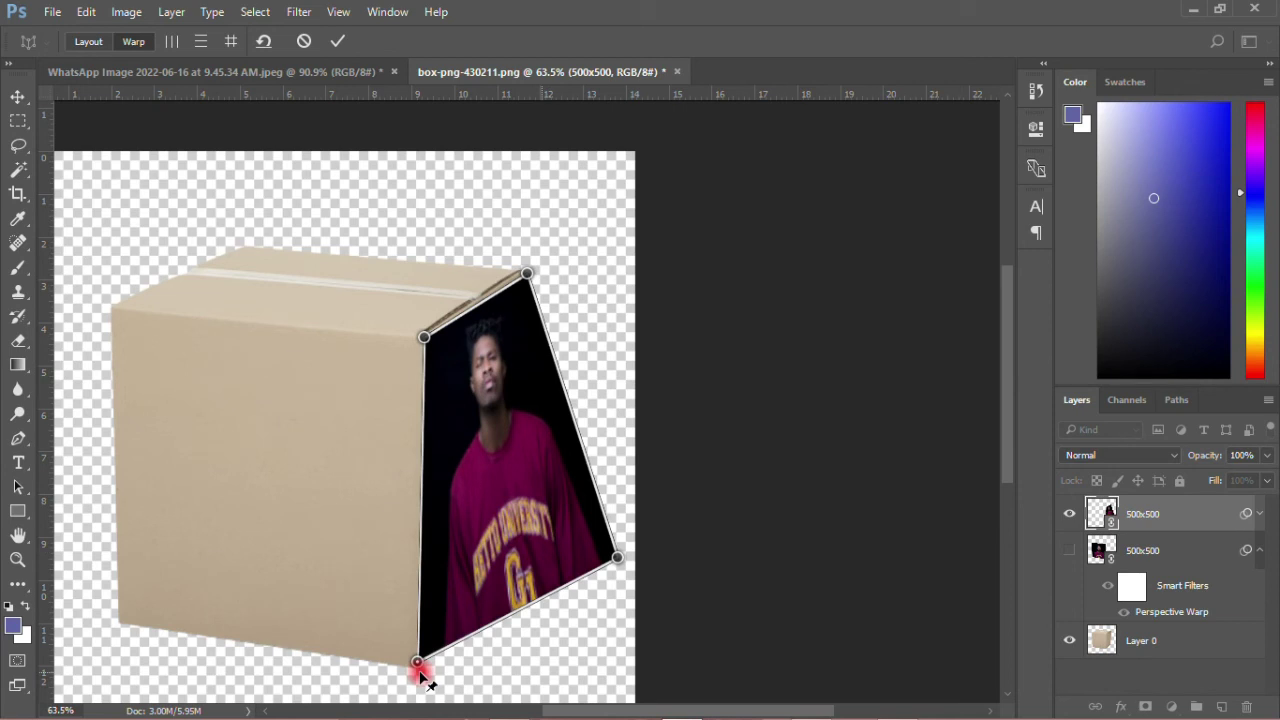
Pull the bottom-right corner onto the side face and refine the top-right corner
drag(618, 562, 527, 572)
scroll(525, 568, up, 5)
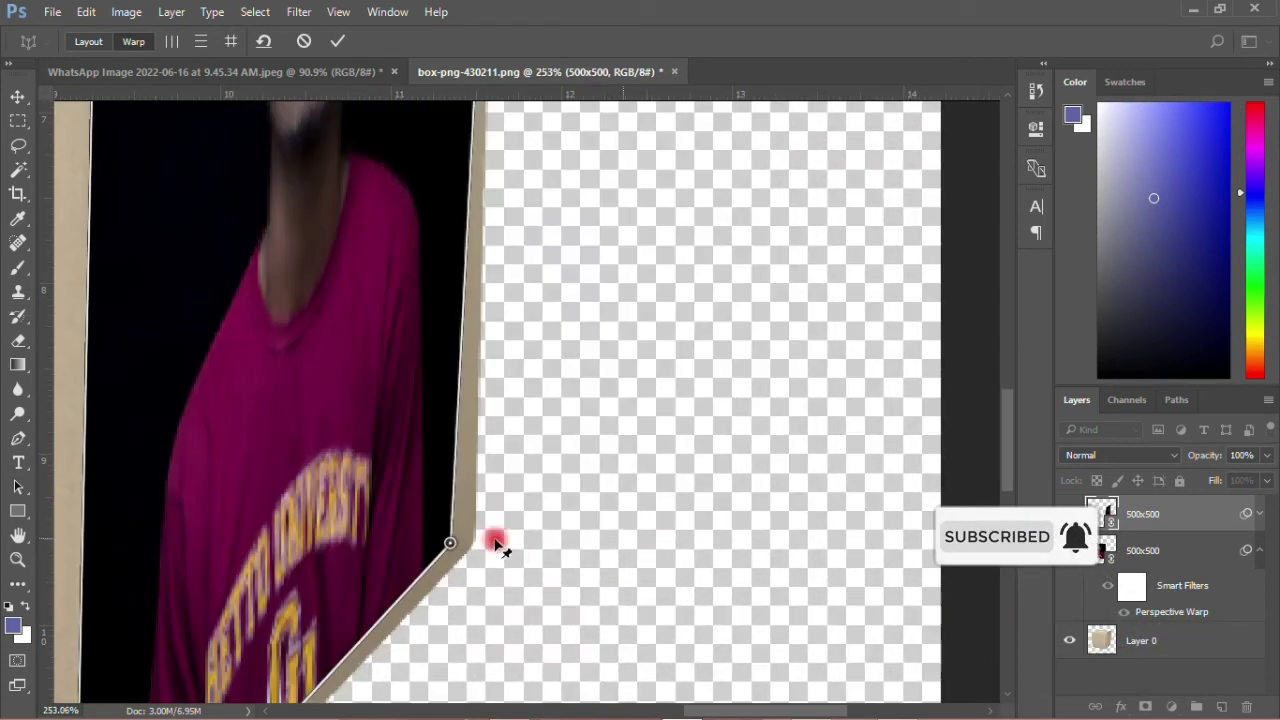
drag(450, 543, 472, 543)
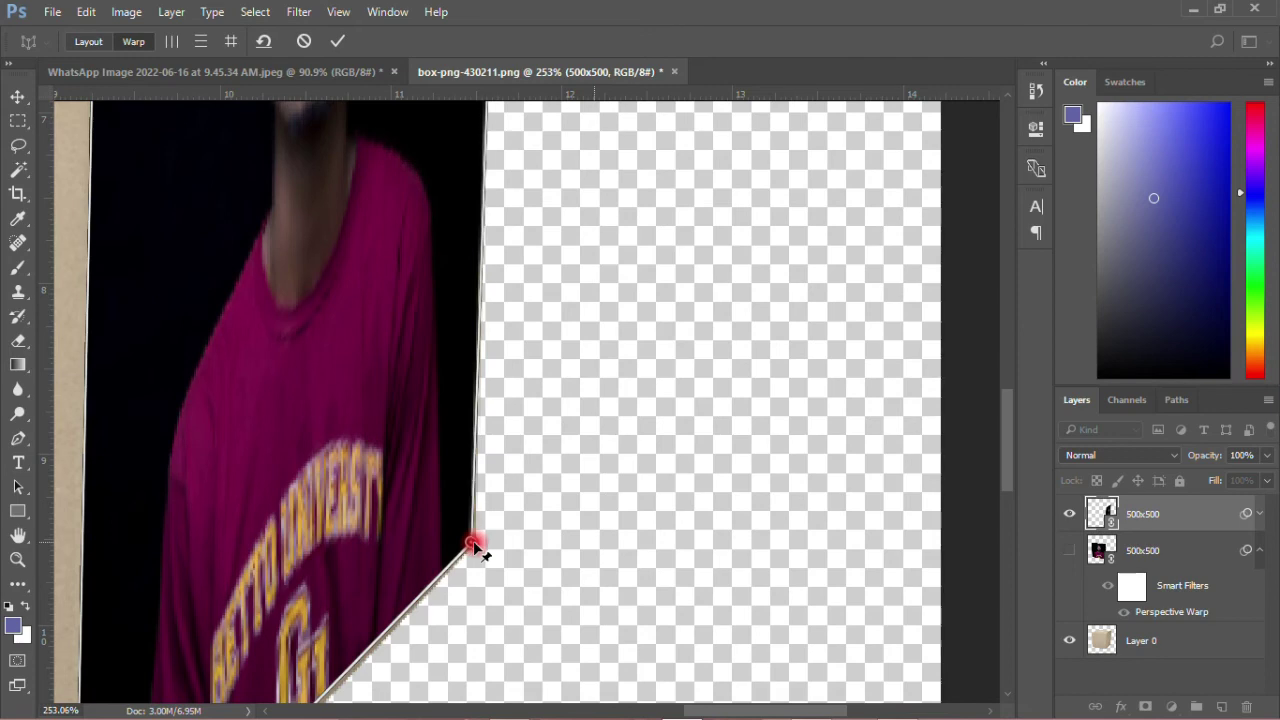
scroll(476, 548, down, 4)
scroll(474, 548, down, 2)
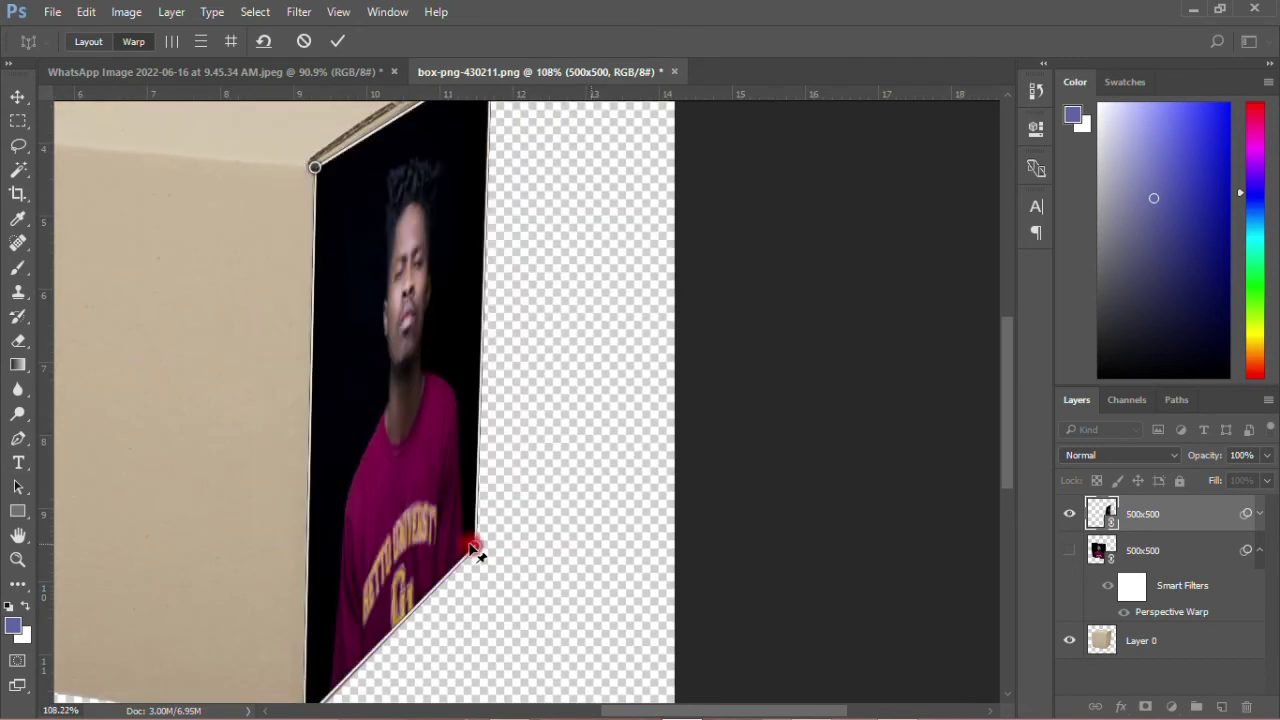
scroll(487, 145, up, 3)
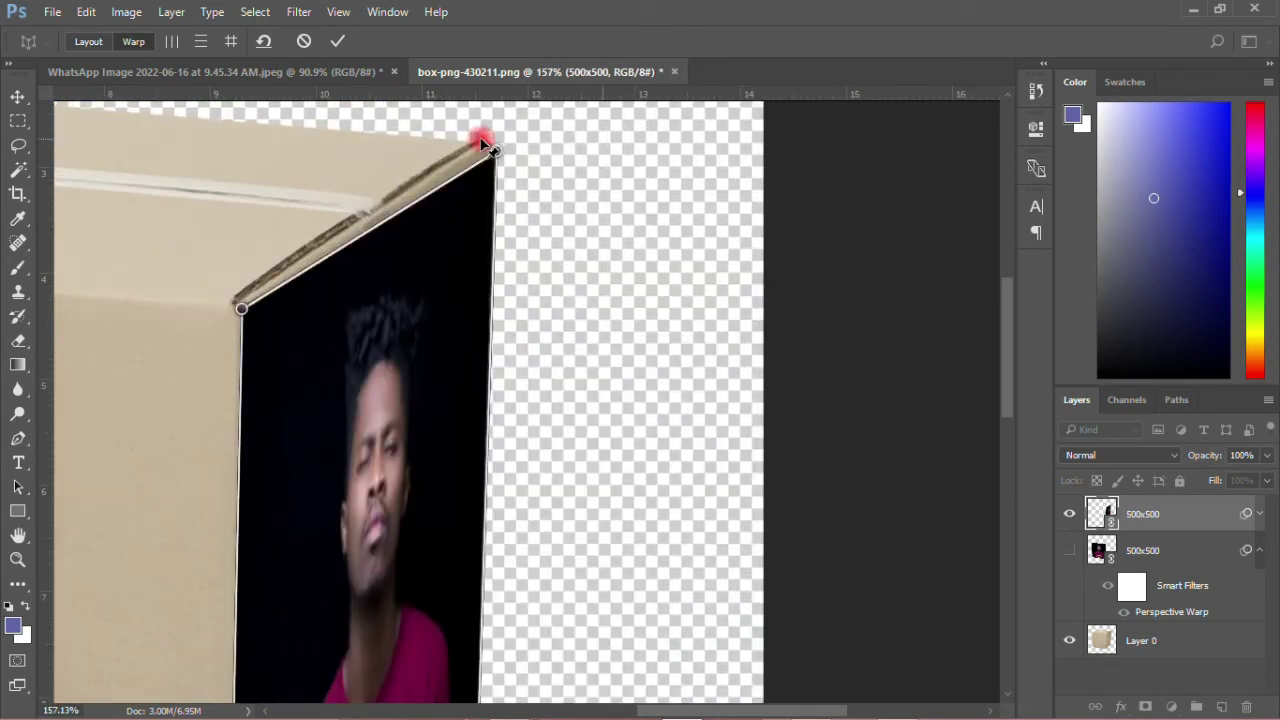
drag(506, 166, 495, 148)
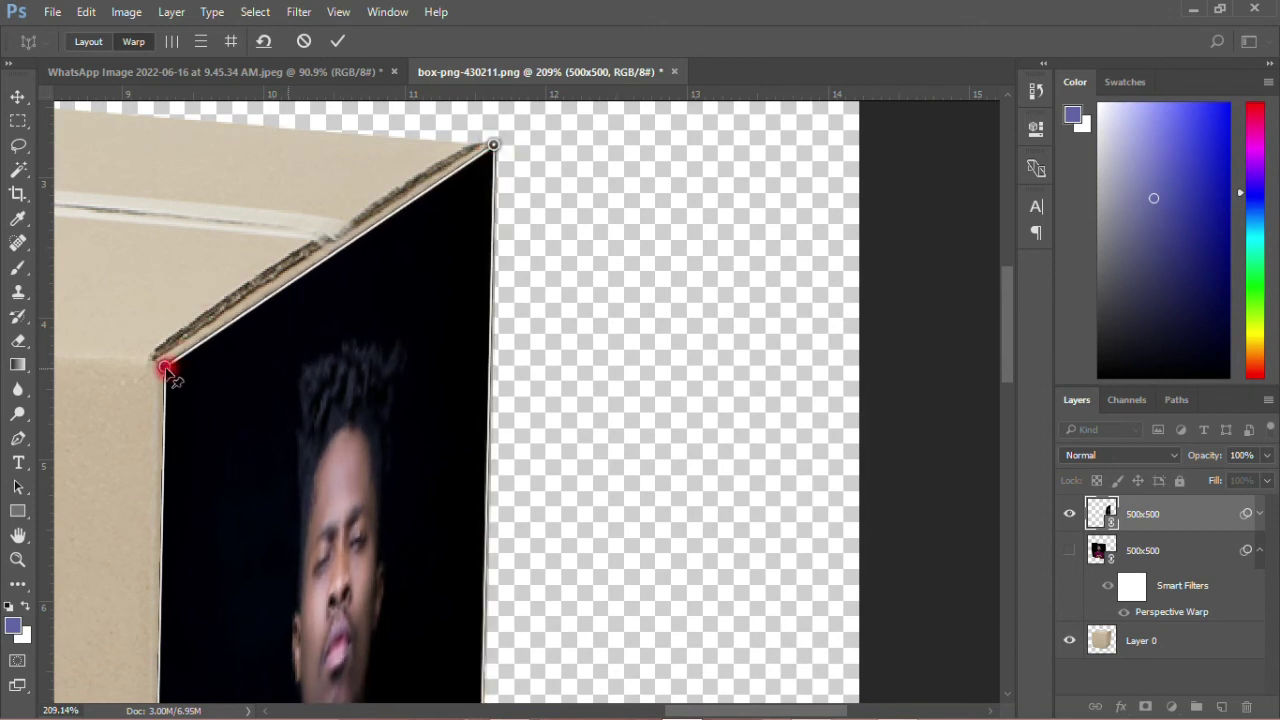
scroll(351, 306, down, 3)
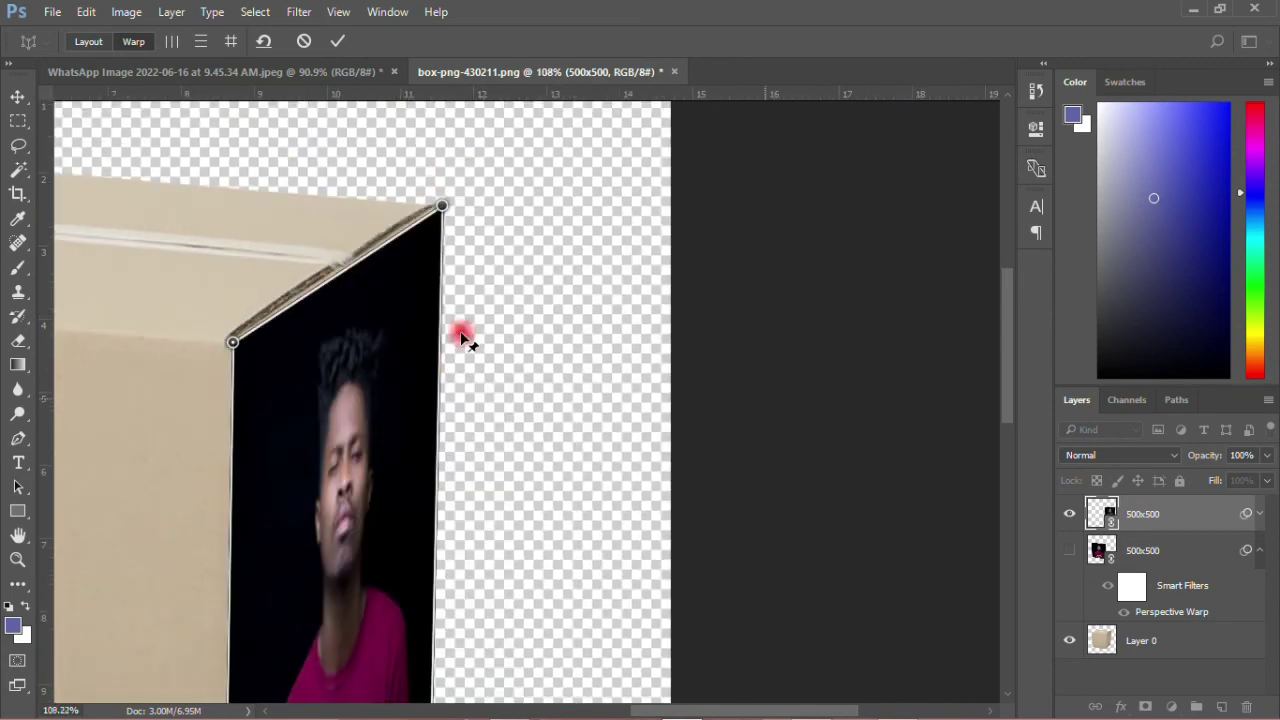
scroll(462, 337, down, 2)
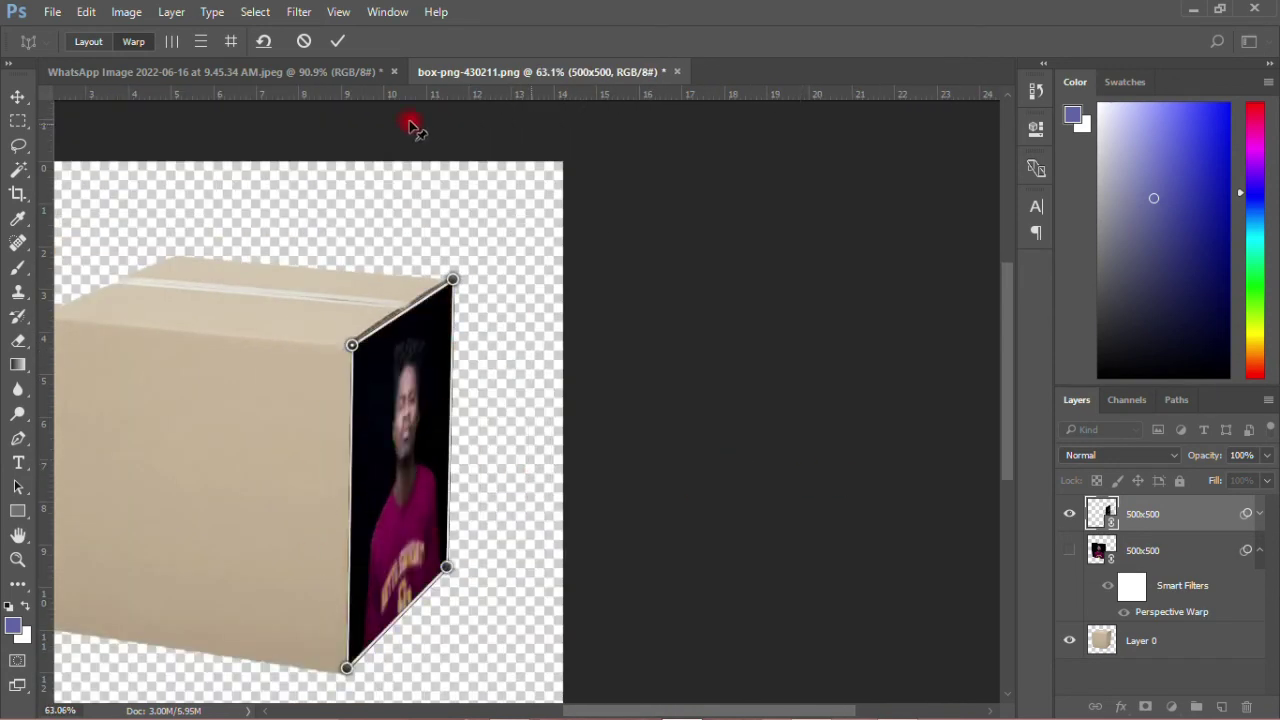
Commit the side warp, unhide the front-face portrait, and deselect to preview both faces
click(337, 43)
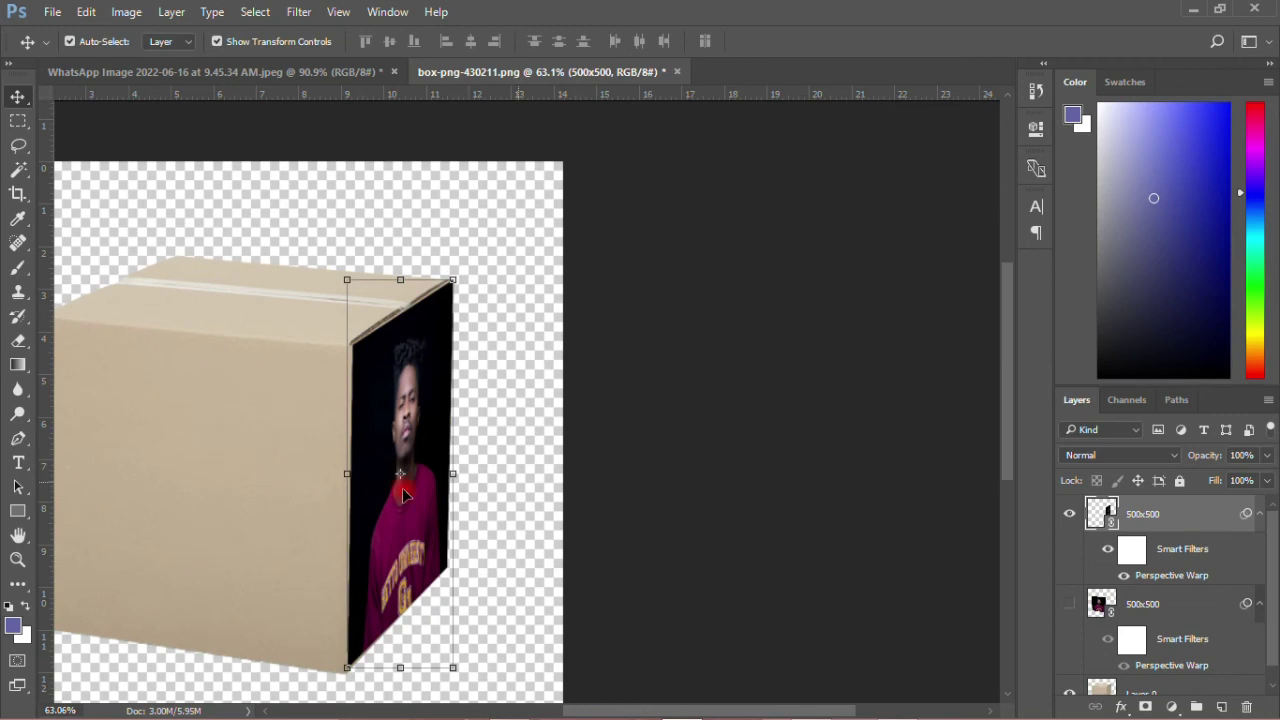
scroll(410, 497, down, 1)
click(1066, 604)
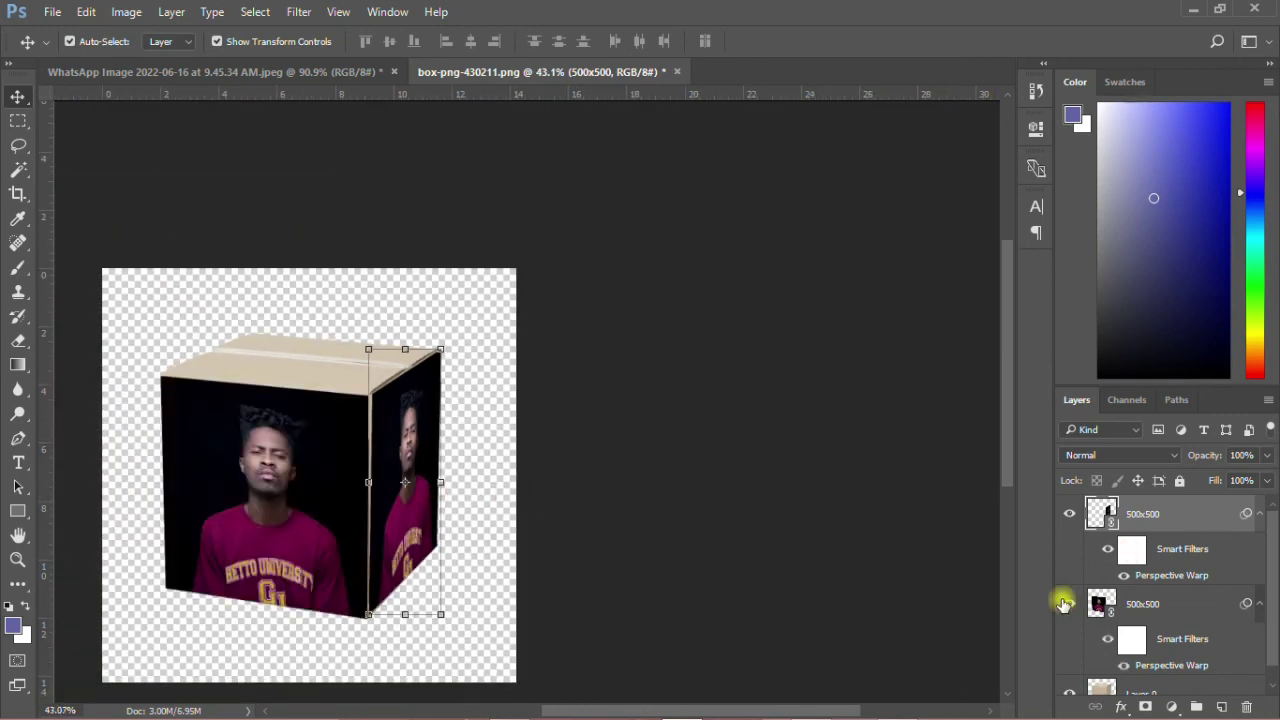
click(173, 347)
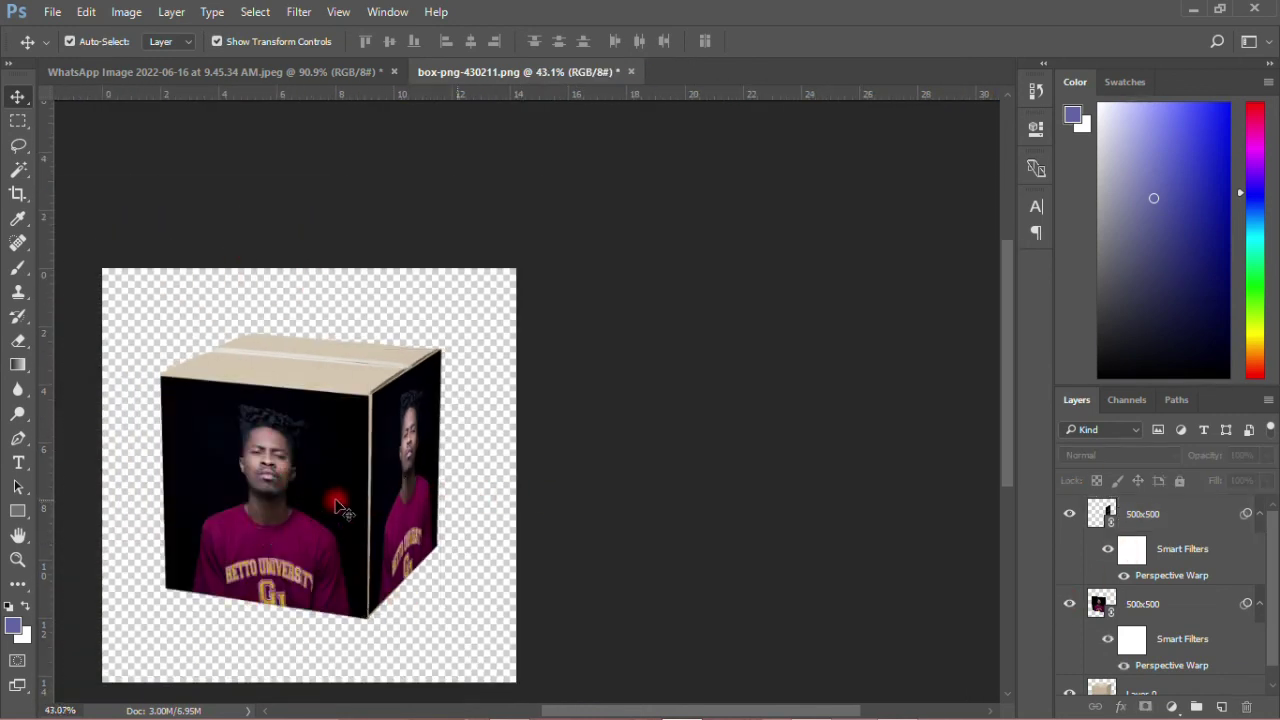
scroll(338, 507, down, 2)
scroll(262, 566, up, 2)
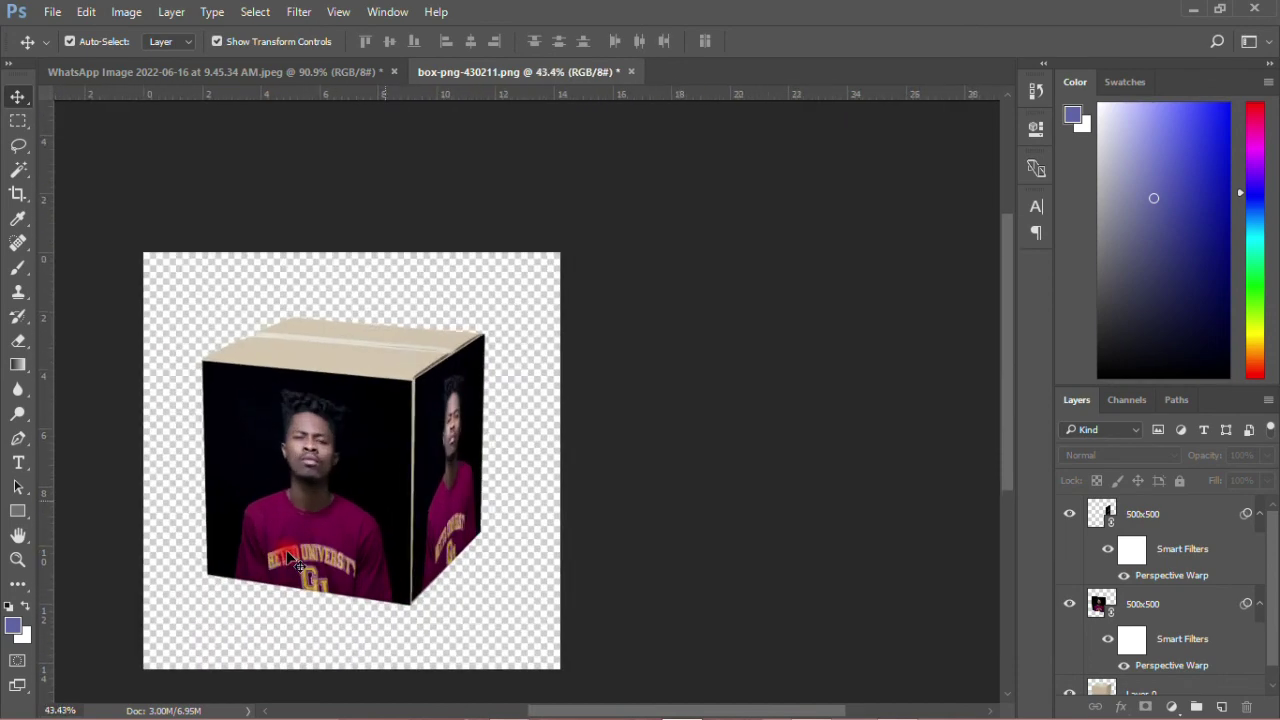
scroll(288, 556, up, 2)
scroll(1002, 341, down, 3)
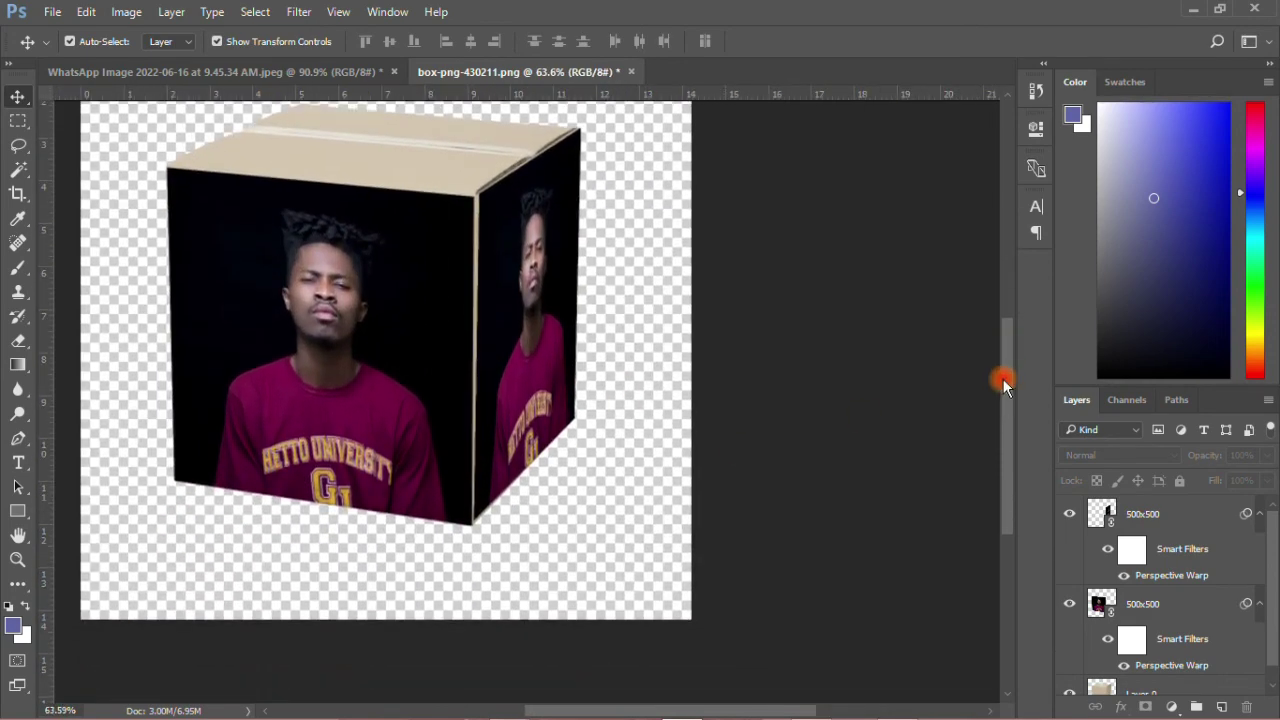
scroll(471, 443, down, 5)
scroll(125, 291, up, 1)
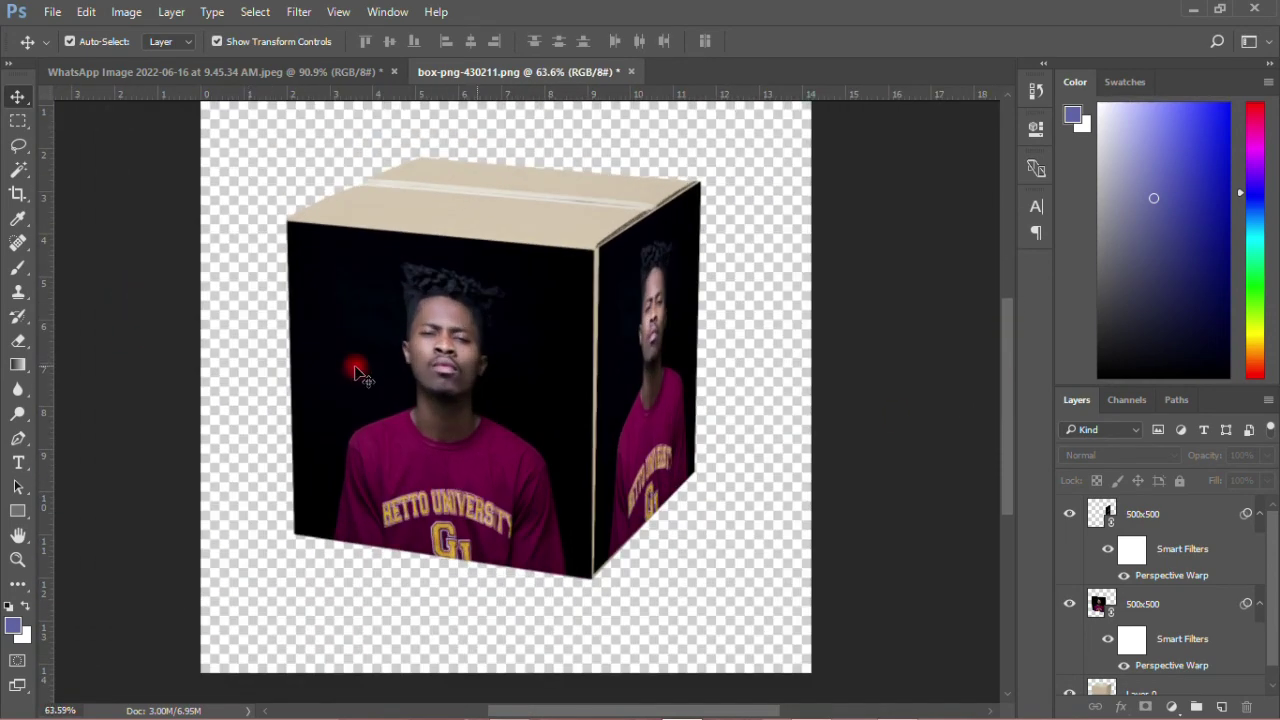